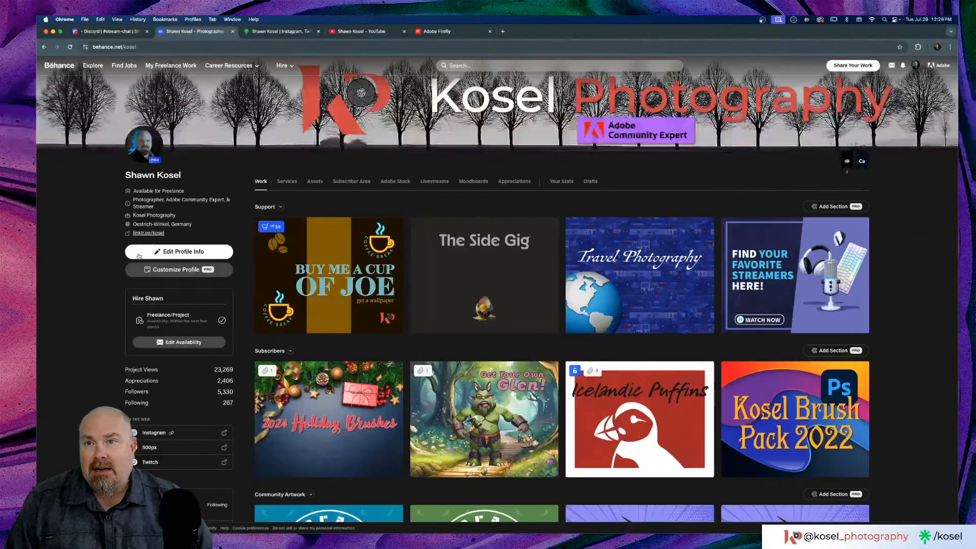
Look through the open Linktree, Discord, Behance and YouTube pages, ending on the Adobe Firefly page
left_click(295, 31)
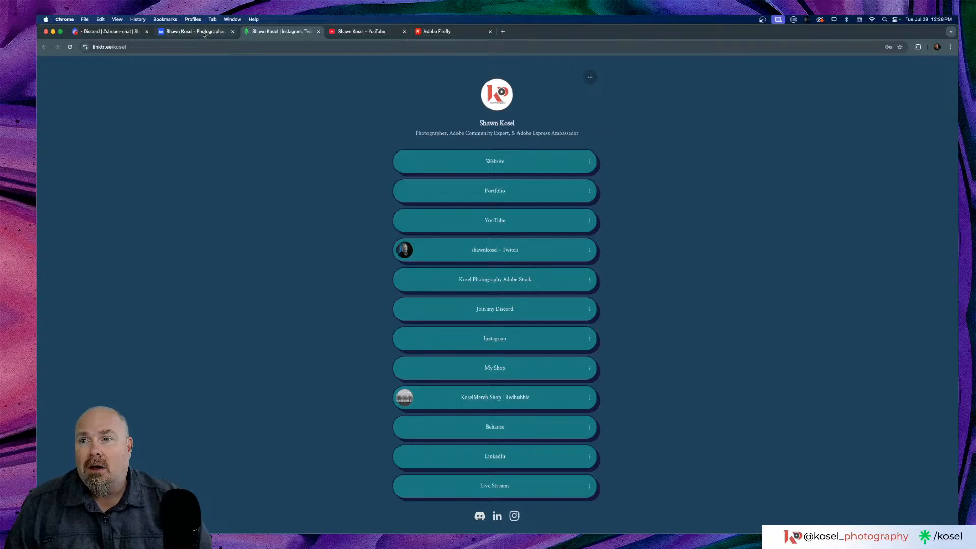
left_click(108, 31)
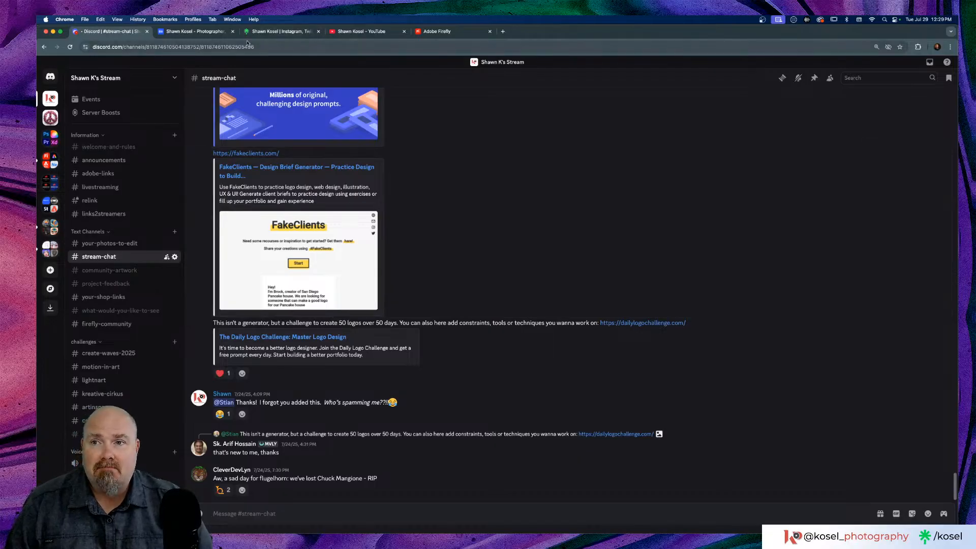
left_click(188, 32)
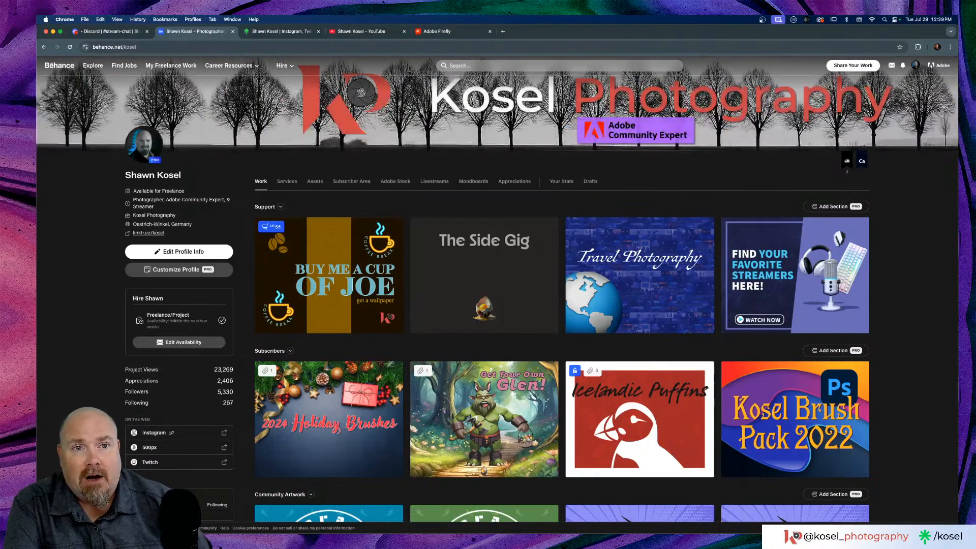
left_click(374, 35)
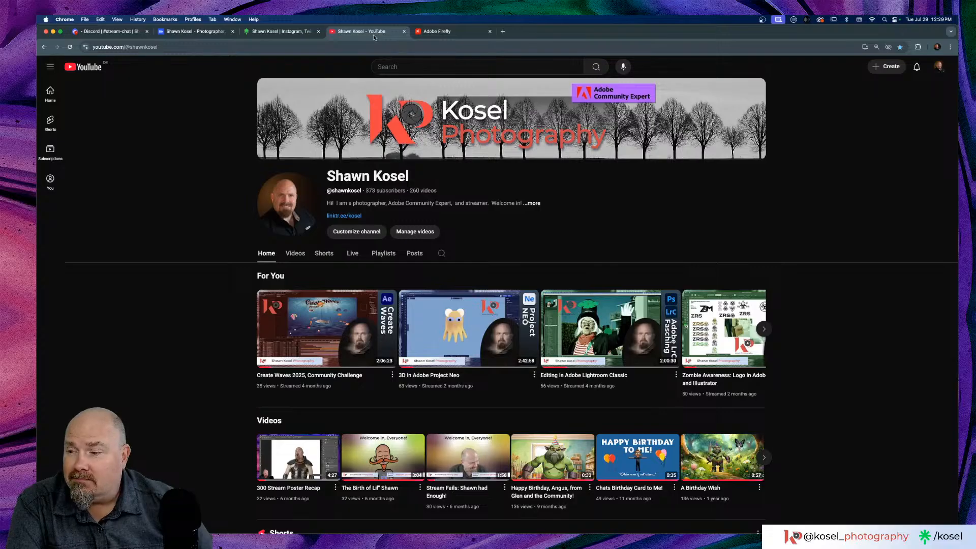
left_click(456, 33)
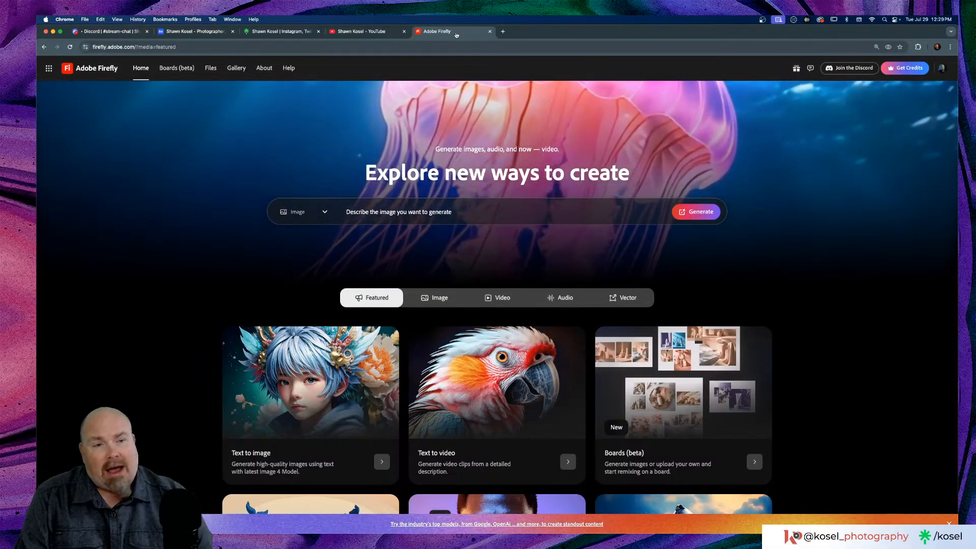
Switch to Photoshop and expand the Background group in the birthday quiz document to examine its fill layers
key("super+Tab")
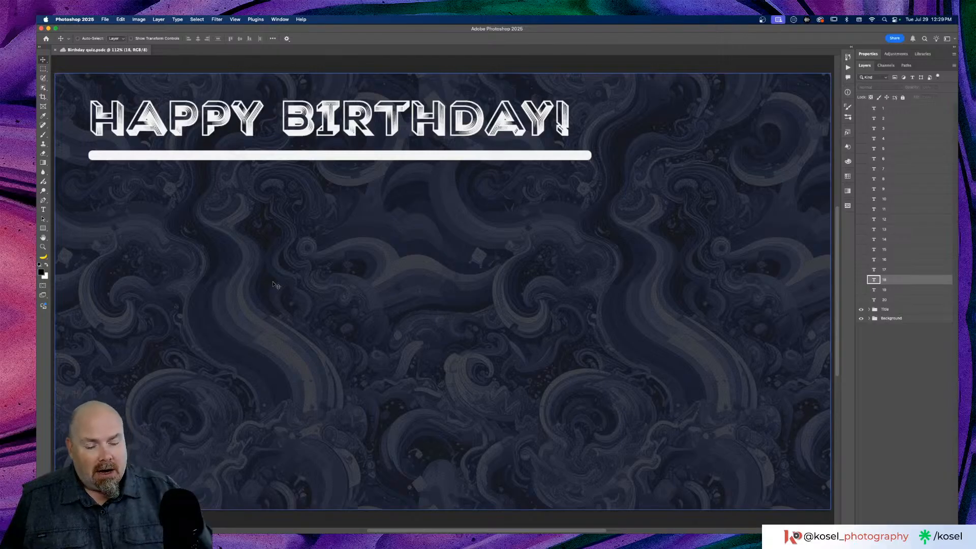
left_click(876, 319)
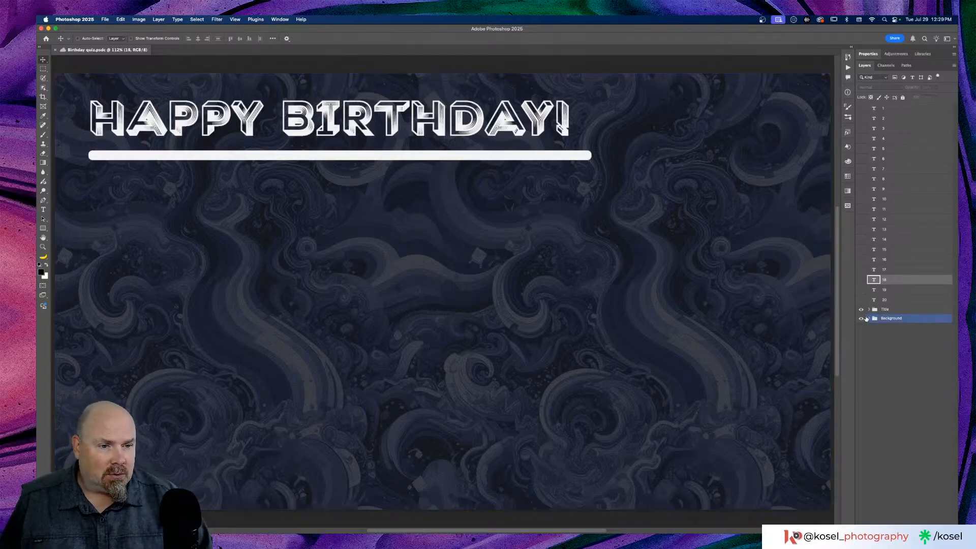
left_click(869, 319)
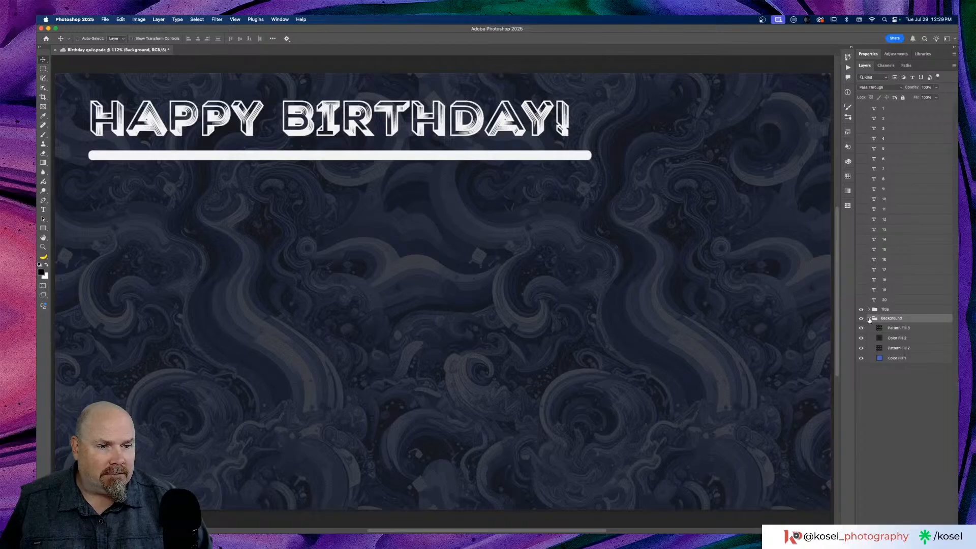
left_click(871, 335)
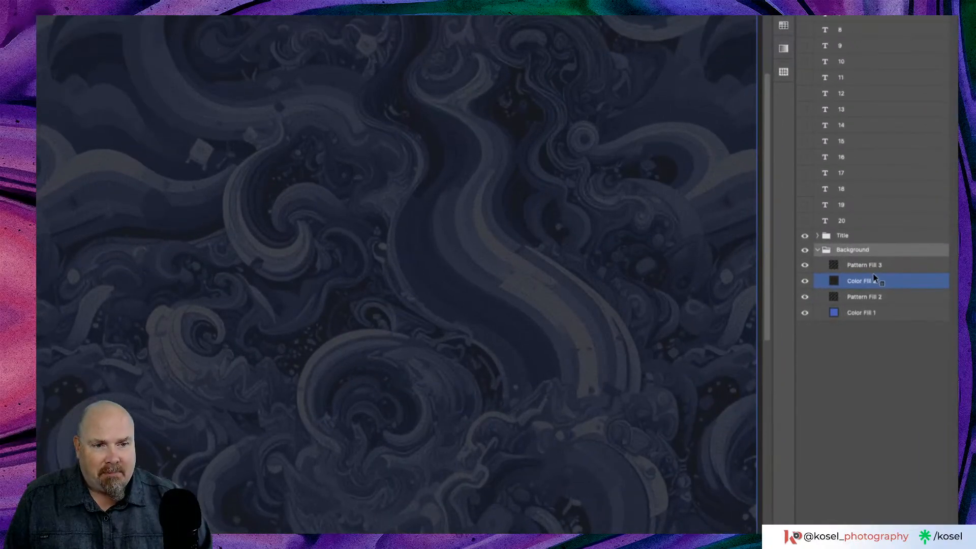
left_click(871, 313)
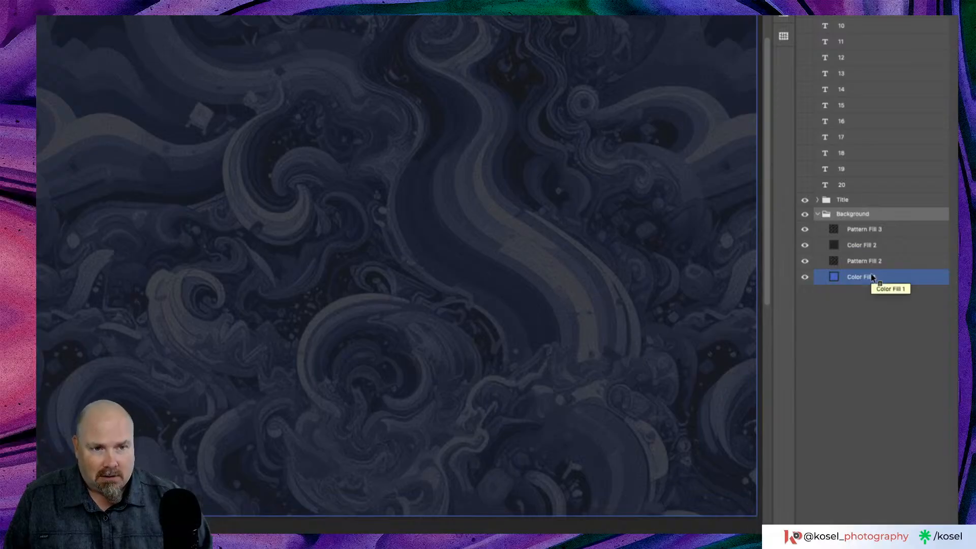
left_click(871, 262)
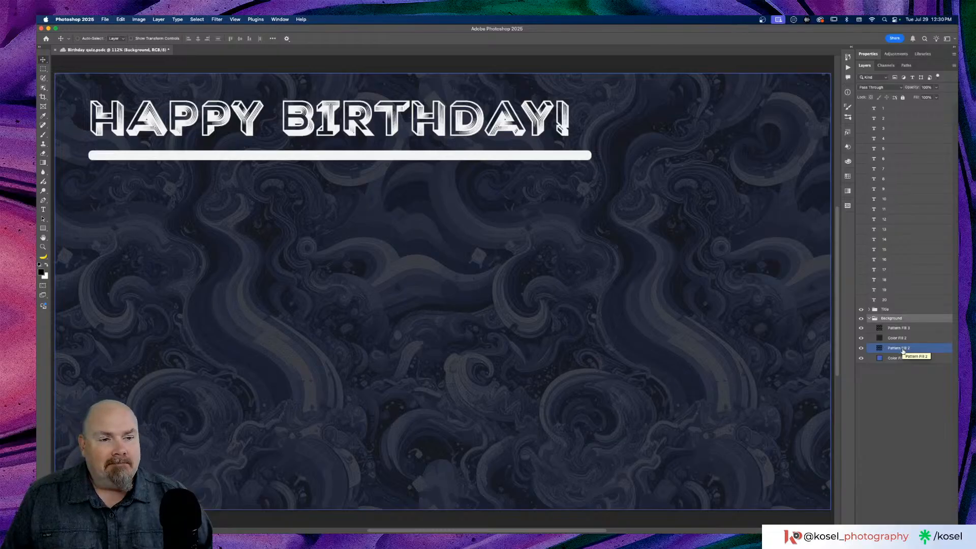
Hide Pattern Fill 3 and Color Fill 2 in the Background group, and toggle Pattern Fill 2 off and back on
left_click(861, 328)
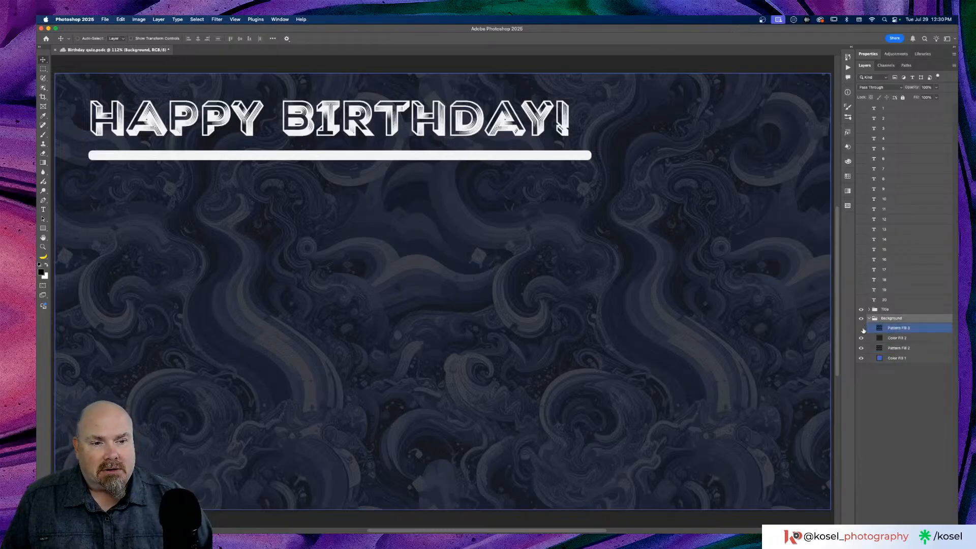
left_click(861, 338)
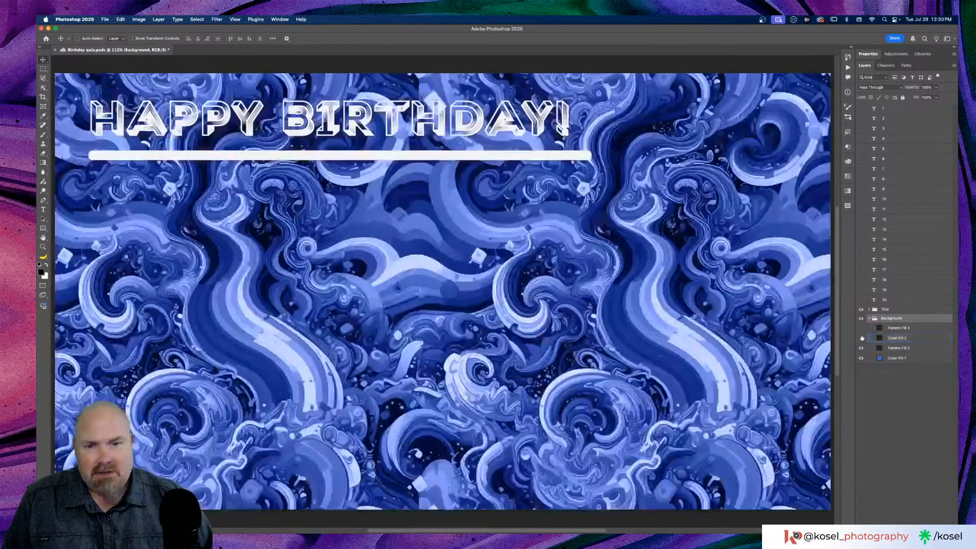
left_click(862, 348)
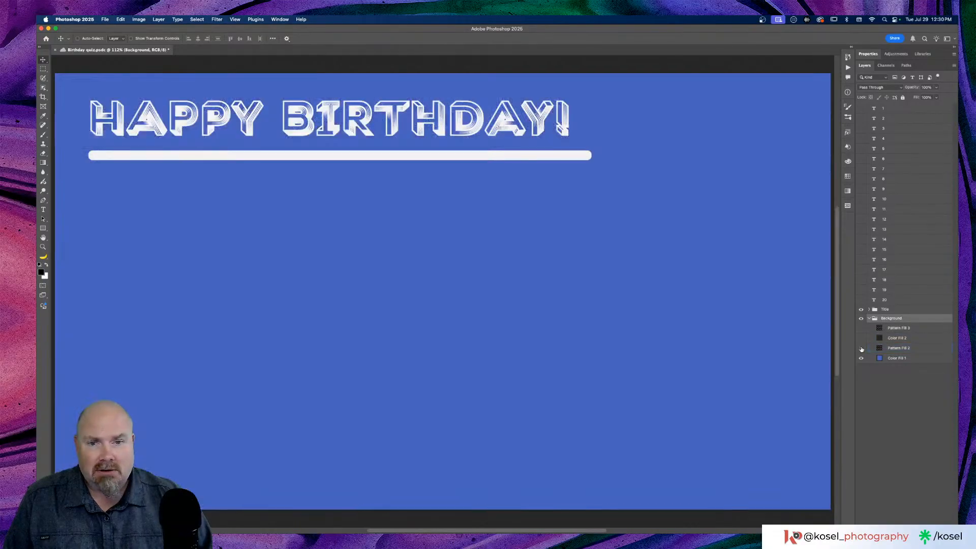
left_click(862, 349)
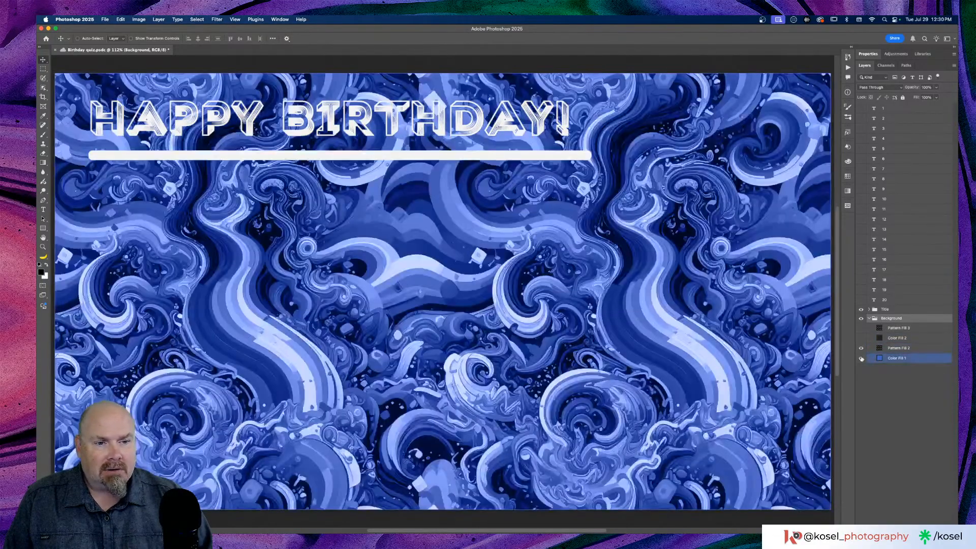
Switch Pattern Fill 2's blending mode to Normal and back to Luminosity, and show Color Fill 2 and Pattern Fill 3 again
left_click(901, 349)
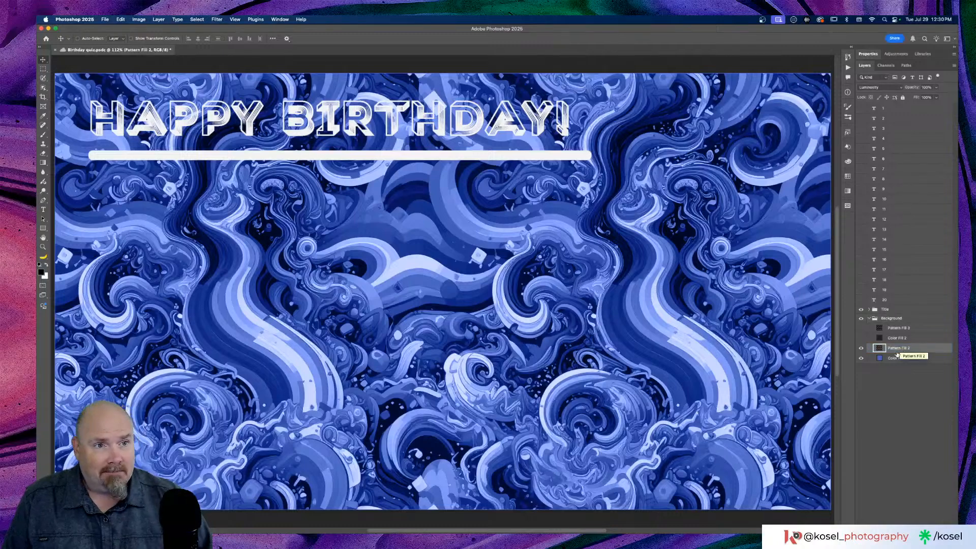
left_click(882, 88)
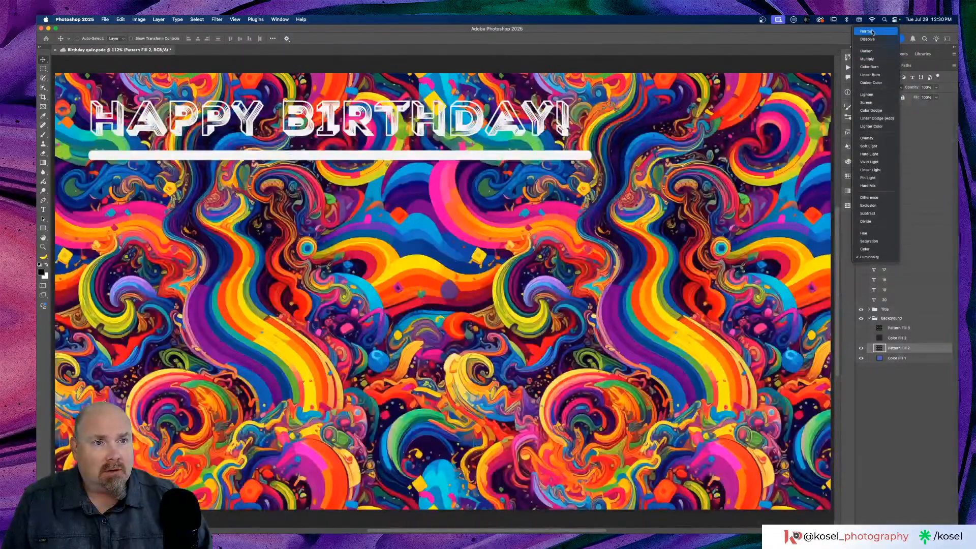
left_click(873, 32)
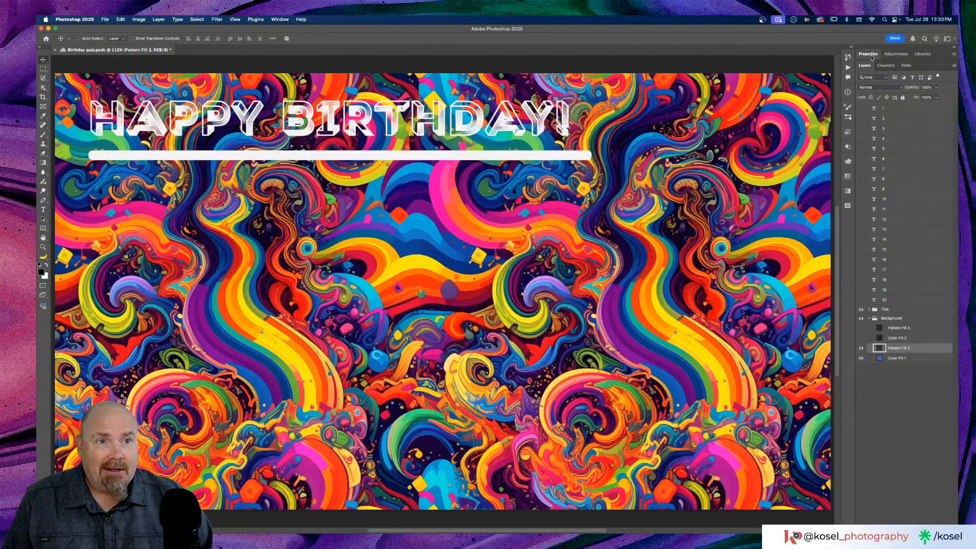
left_click(871, 89)
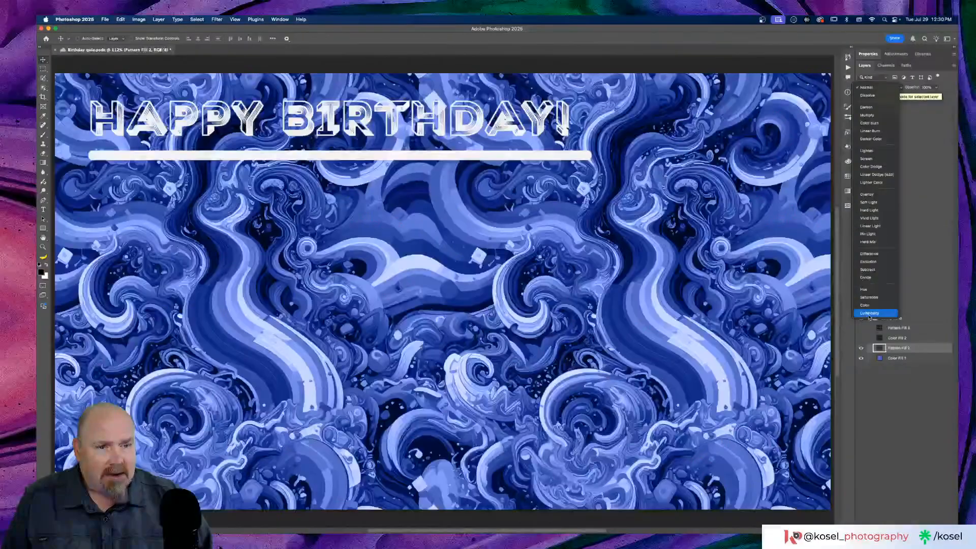
left_click(869, 313)
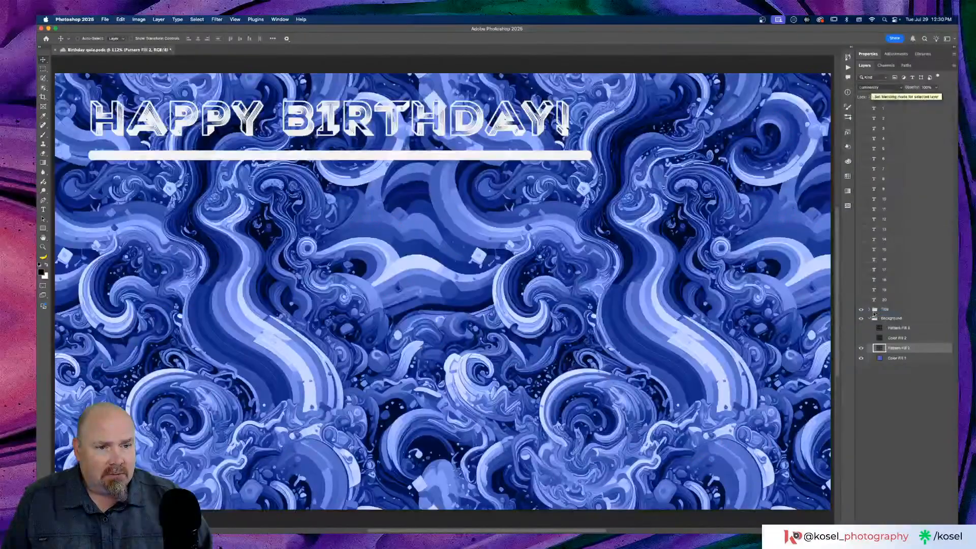
left_click(862, 338)
left_click(861, 328)
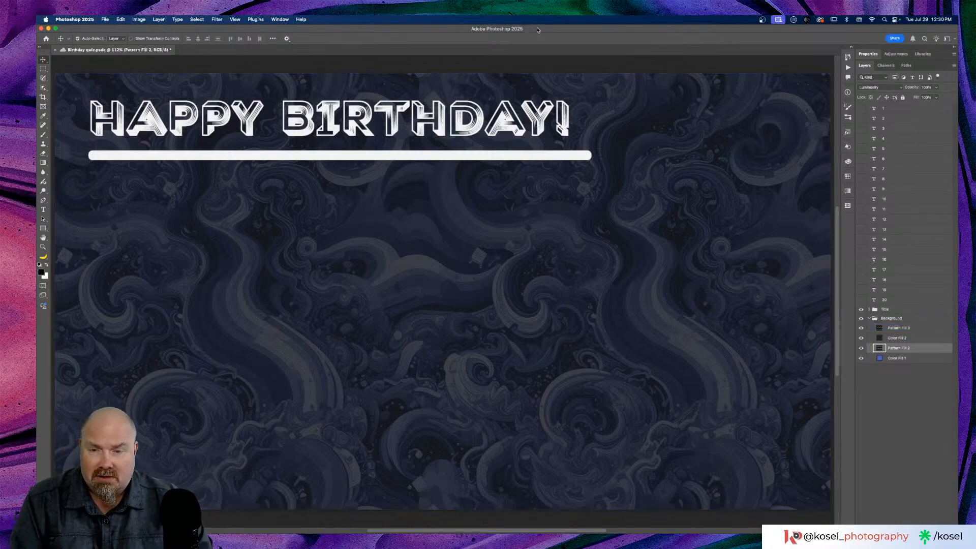
Switch to Adobe Firefly in the browser and open the Text to image generator
key("super+Tab")
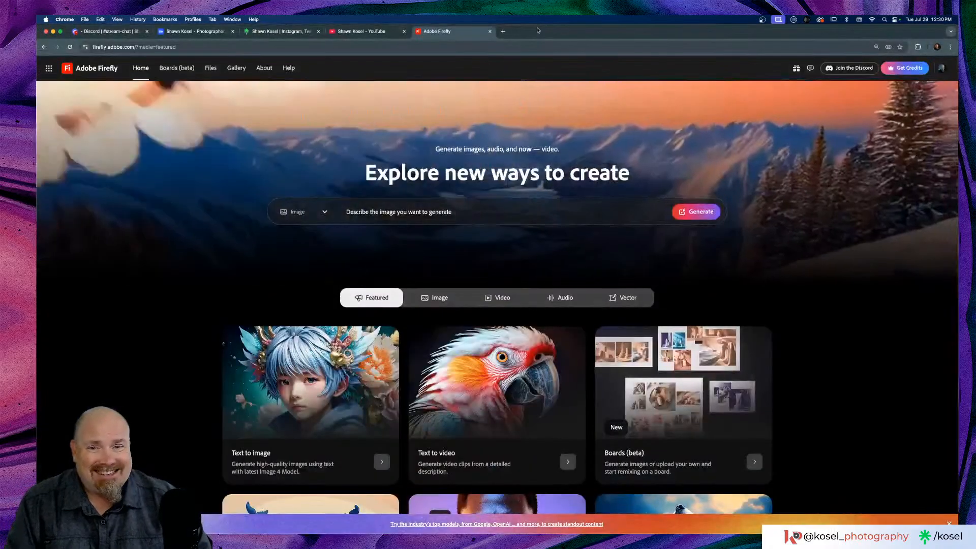
scroll(272, 174, "down", 2)
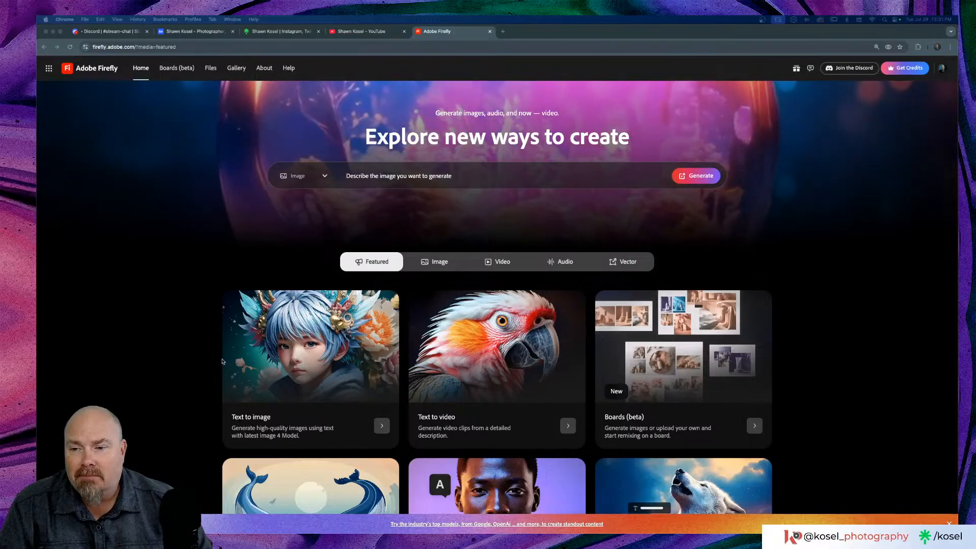
left_click(285, 342)
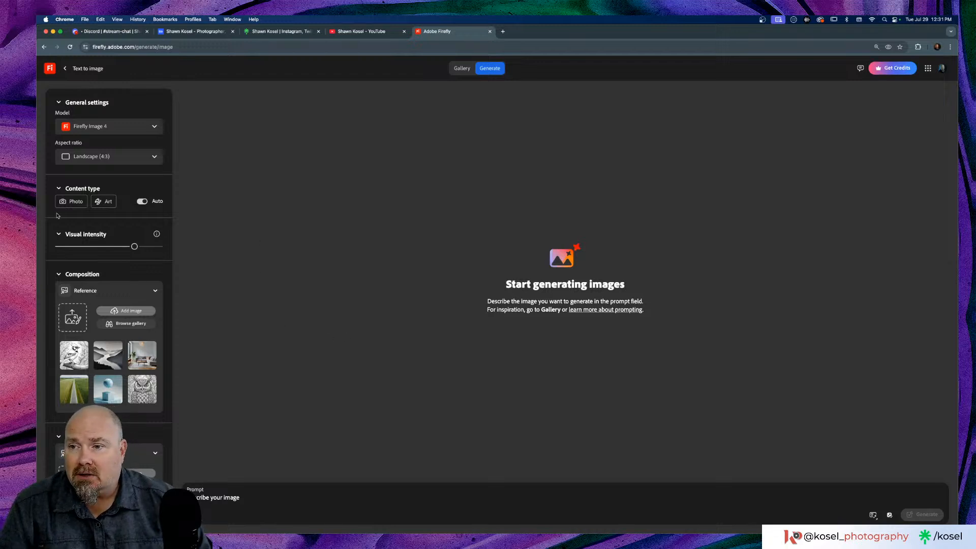
Set the image's aspect ratio to Square (1:1) and its content type to Art
left_click(108, 156)
left_click(89, 212)
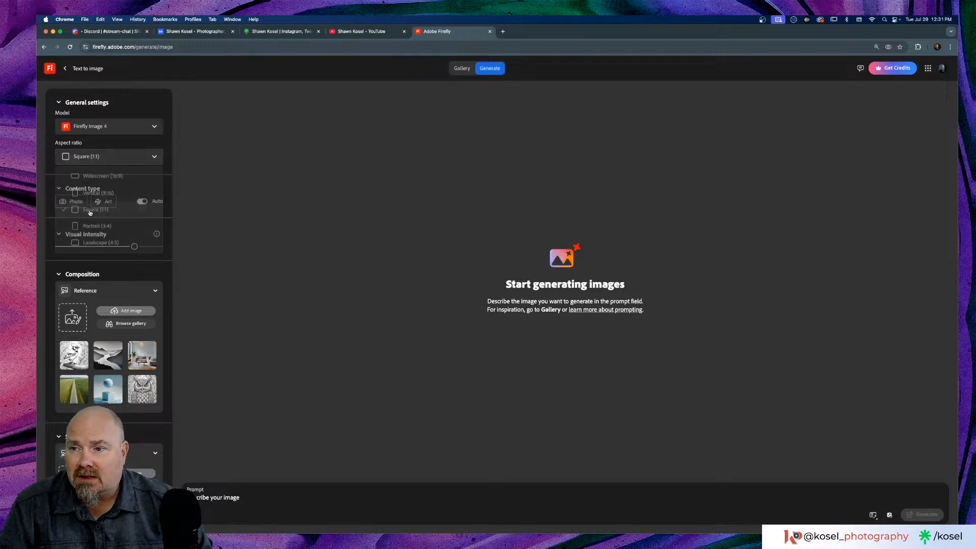
left_click(112, 202)
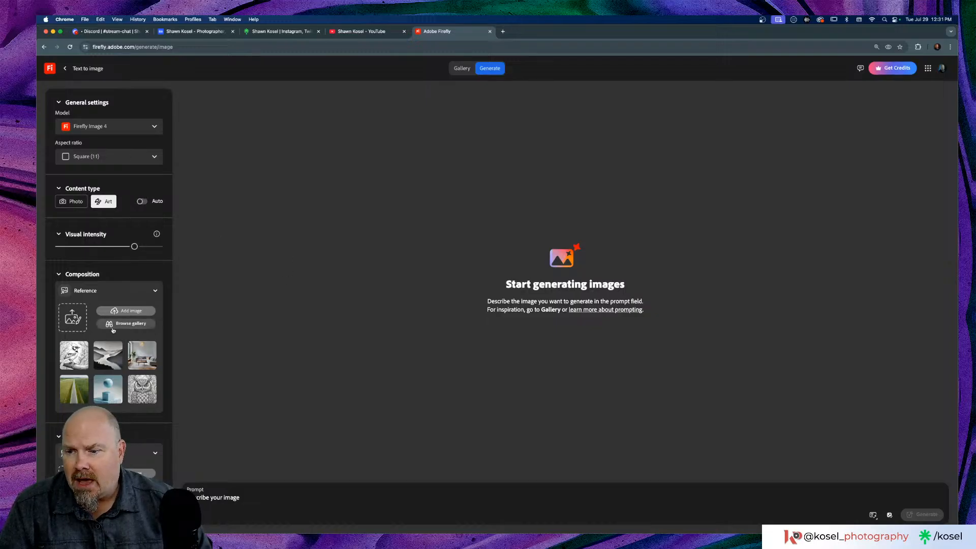
Enter "Seamless pattern; birthday gifts; cake with candles" as the image prompt
left_click(247, 500)
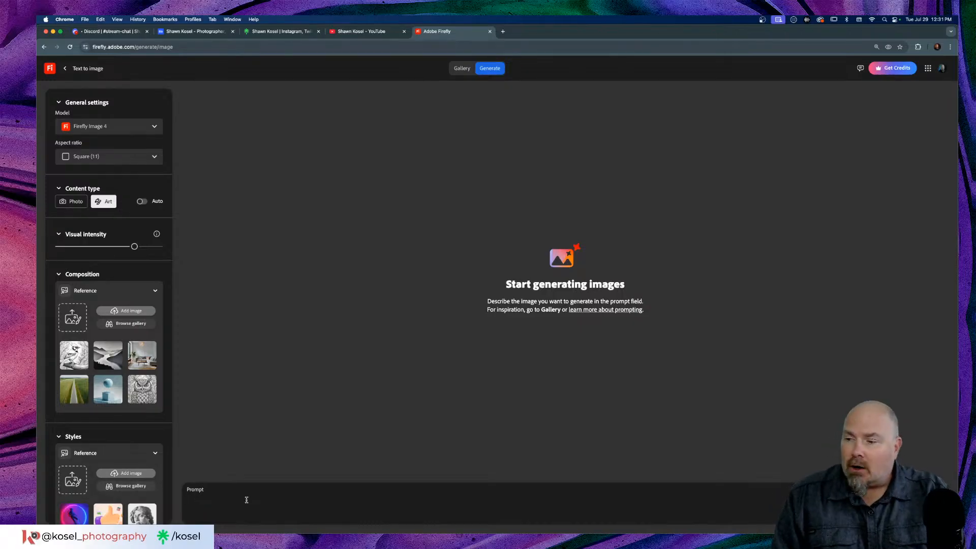
type("Sea")
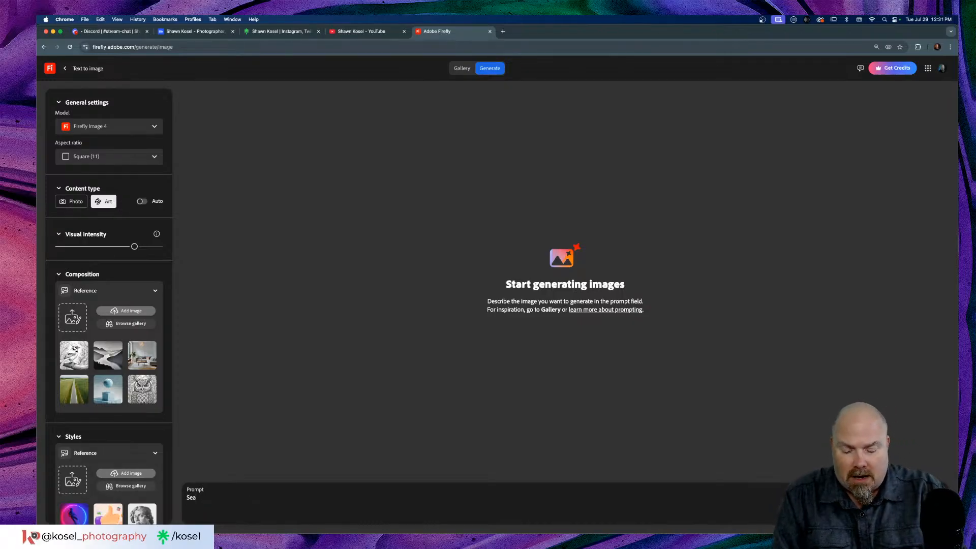
type("mless")
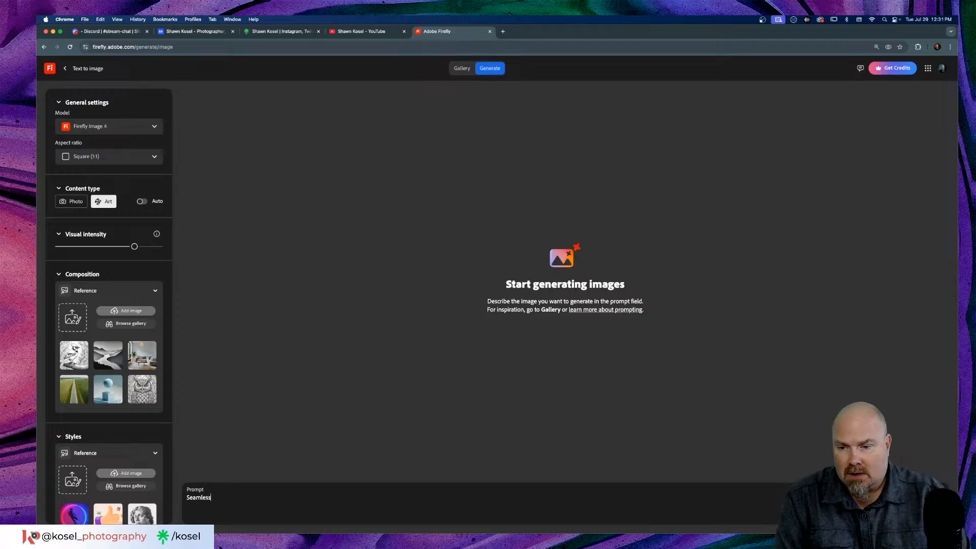
type(" patt")
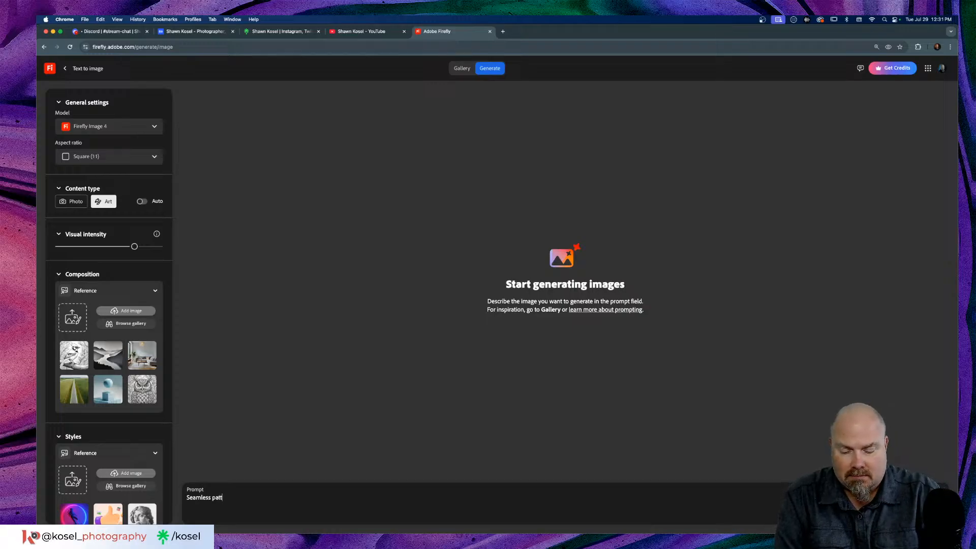
type("ern")
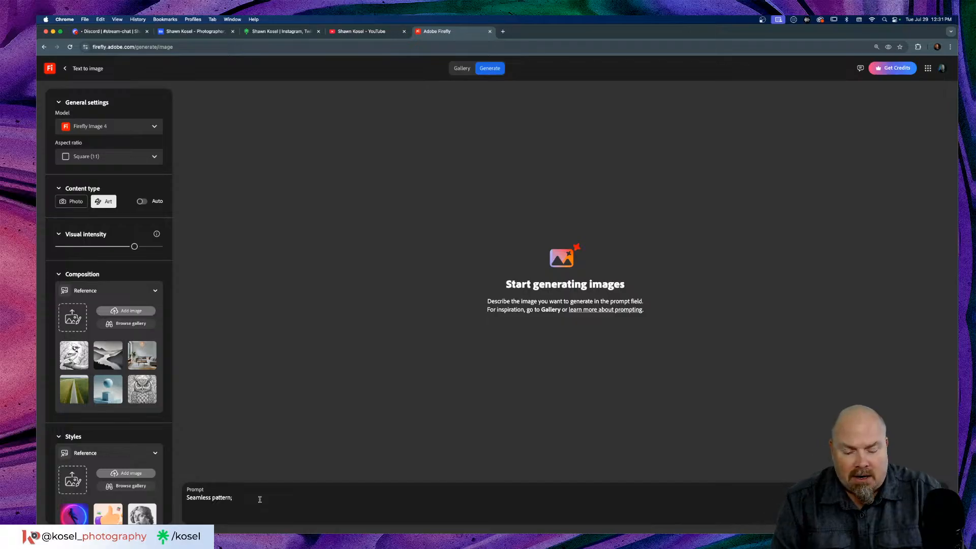
type("bir")
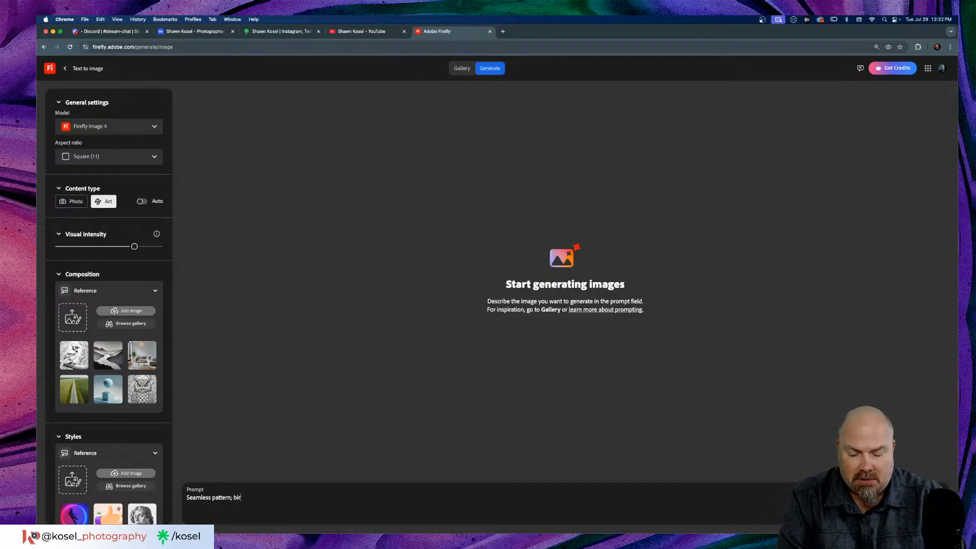
type("thday")
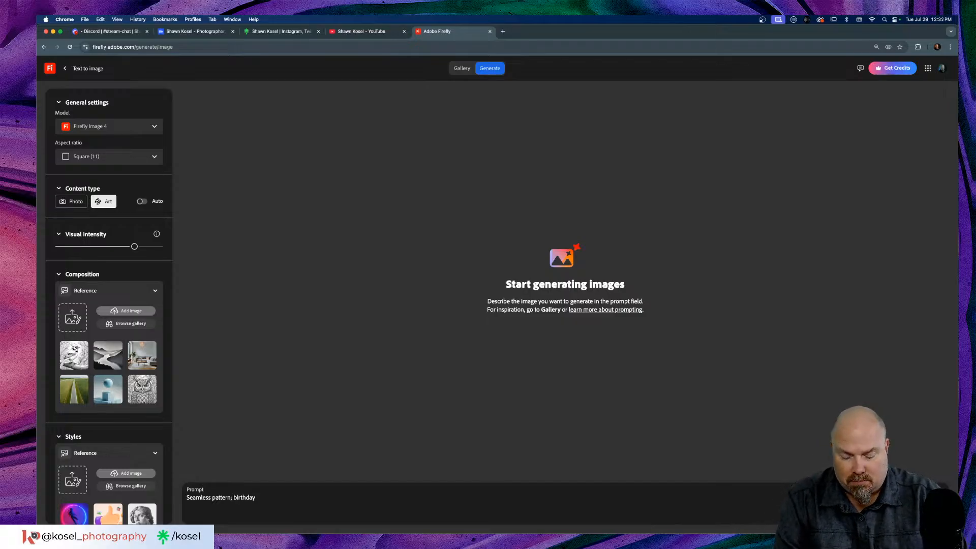
type(" gifts")
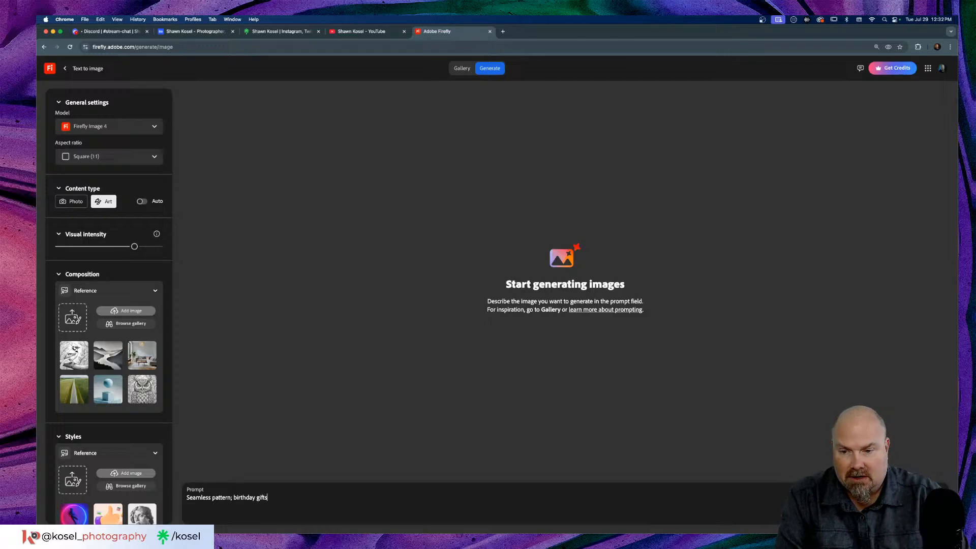
type("; cak")
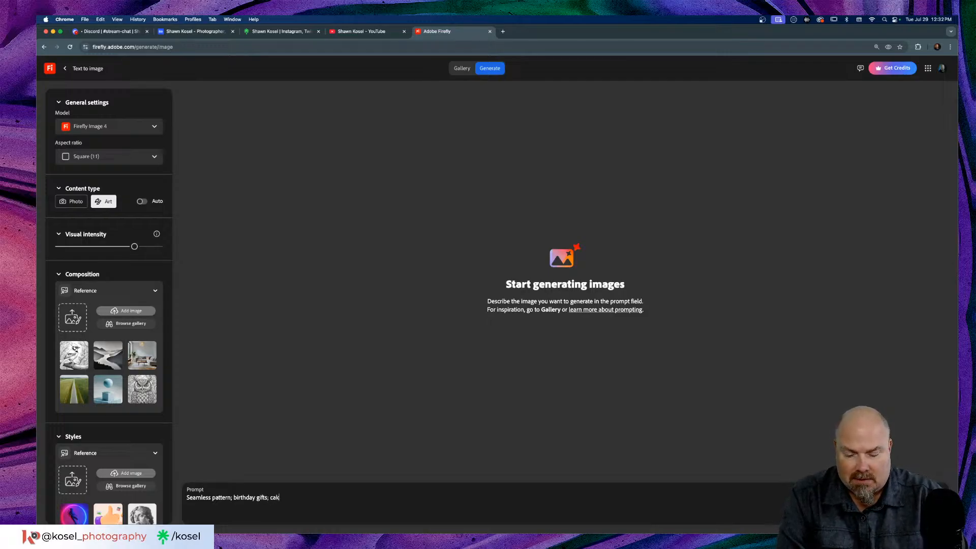
type("e with ")
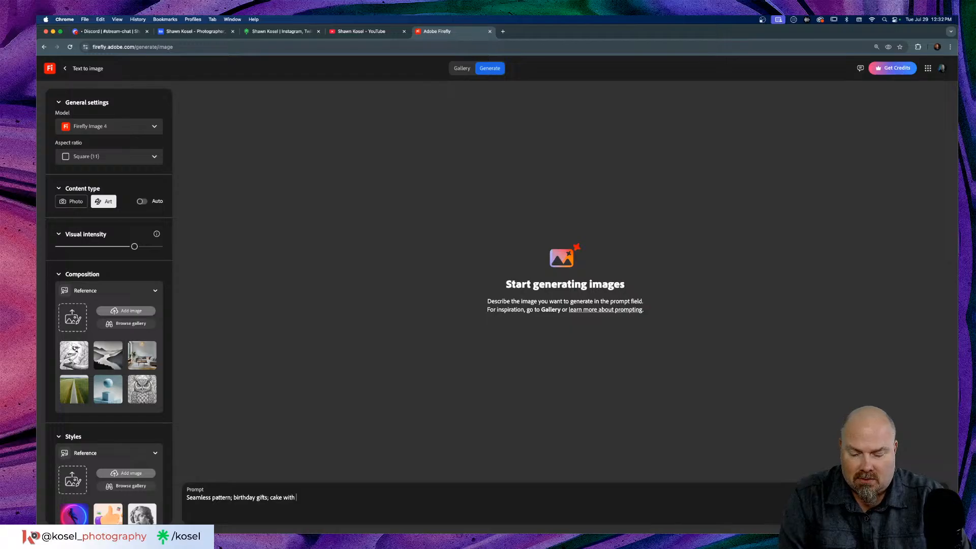
type("candles")
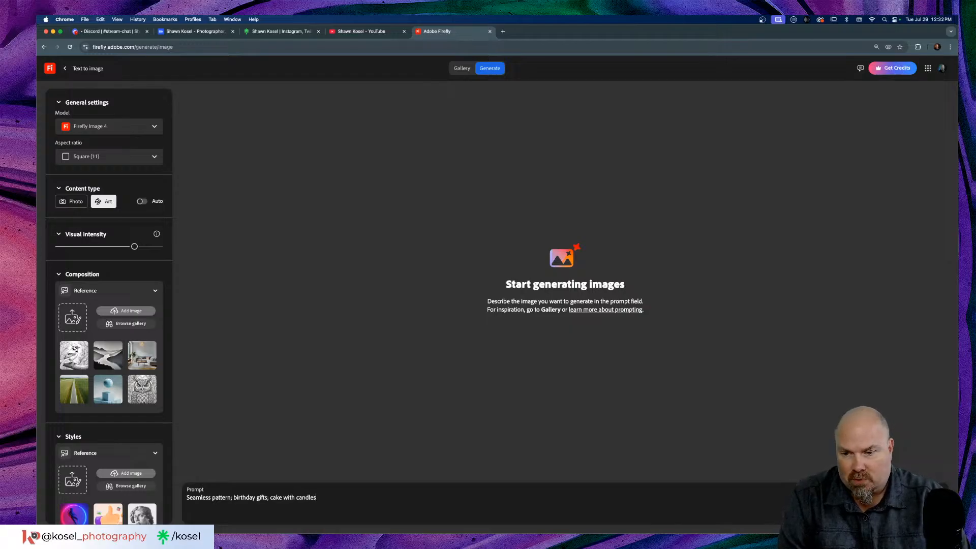
Extend the prompt with "; colorful" and generate the images
type("; co")
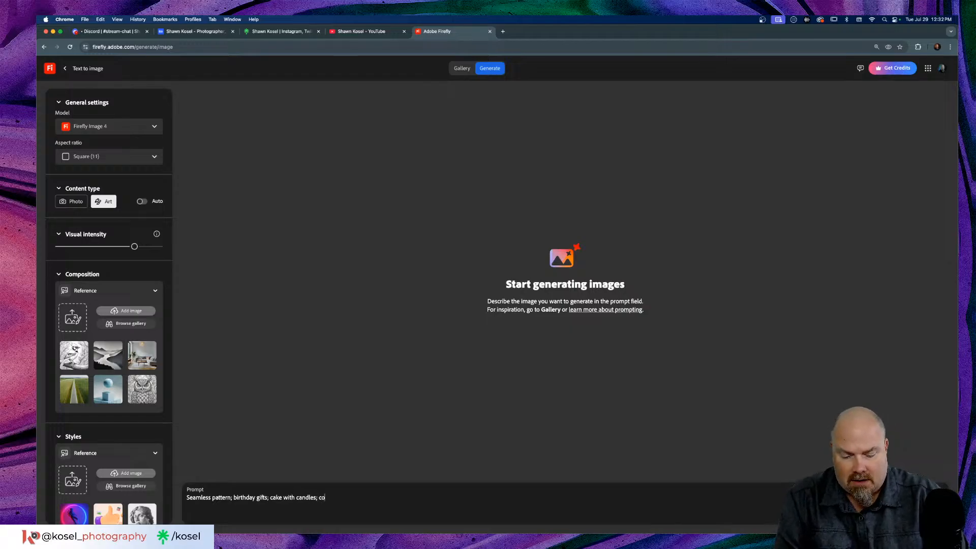
type("llorful")
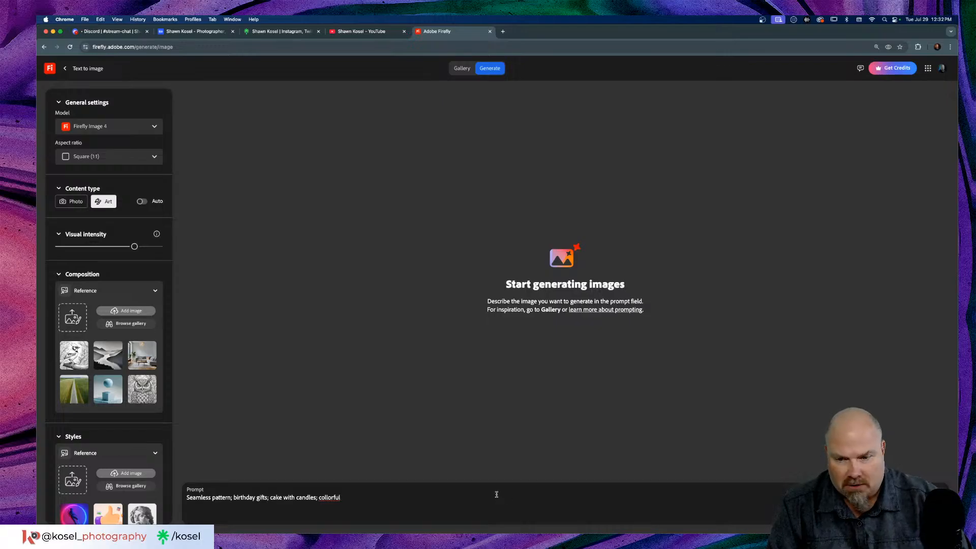
key("BackSpace")
key("BackSpace")
key("BackSpace")
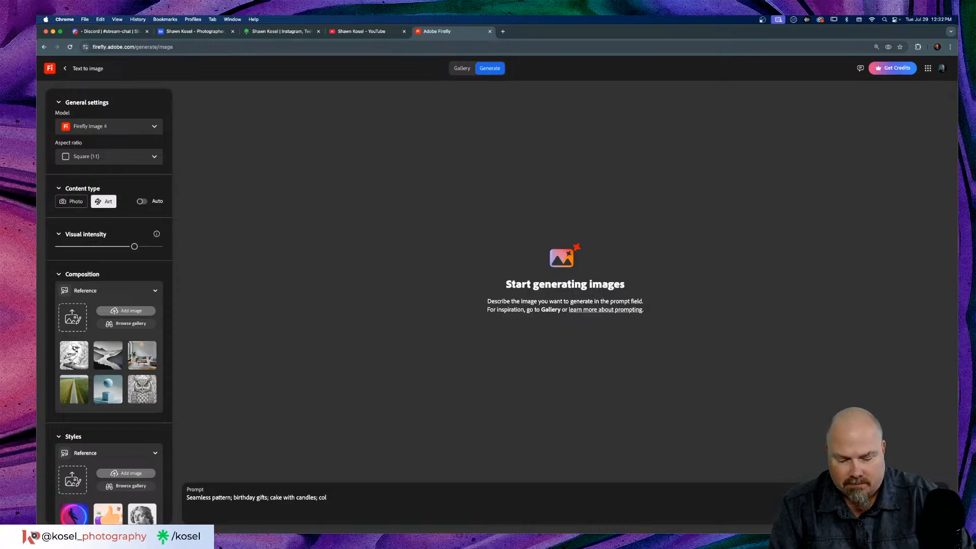
type("u")
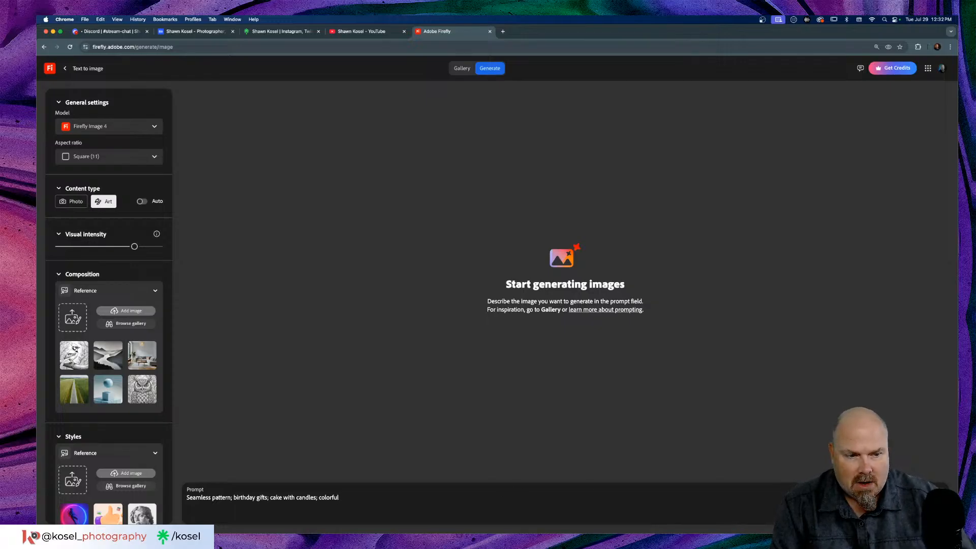
type("l")
key("Return")
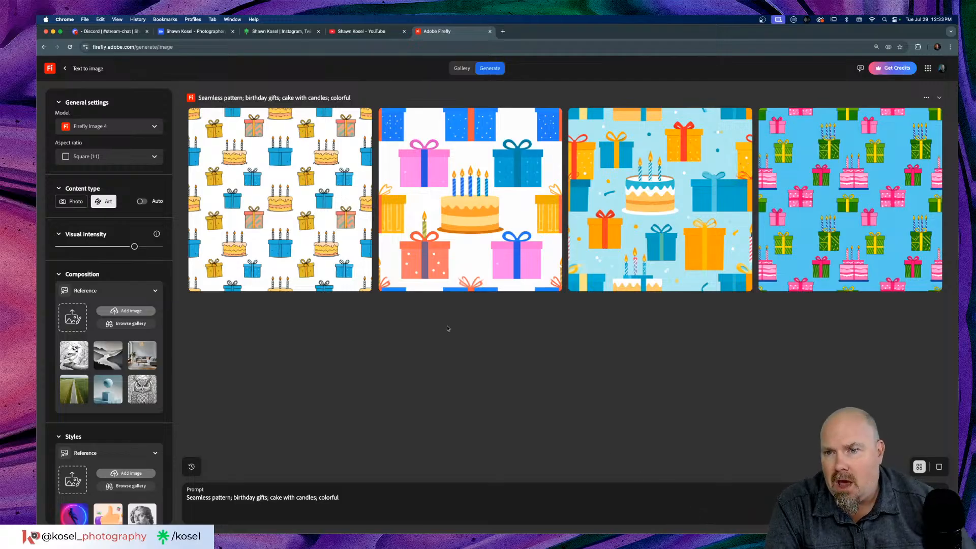
Enlarge the first generated pattern, with small gifts and cakes on white, download it, and close the enlarged view
mouse_move(244, 173)
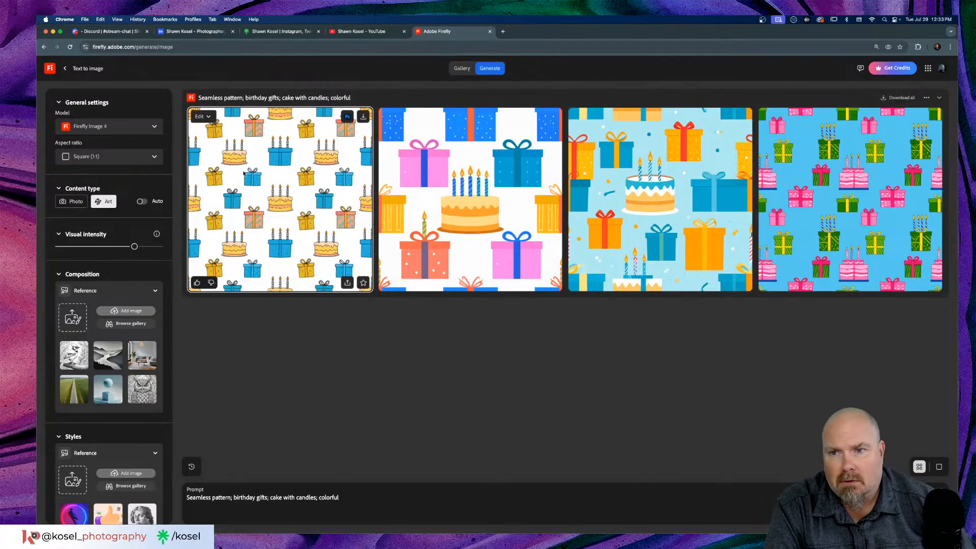
left_click(280, 187)
mouse_move(585, 205)
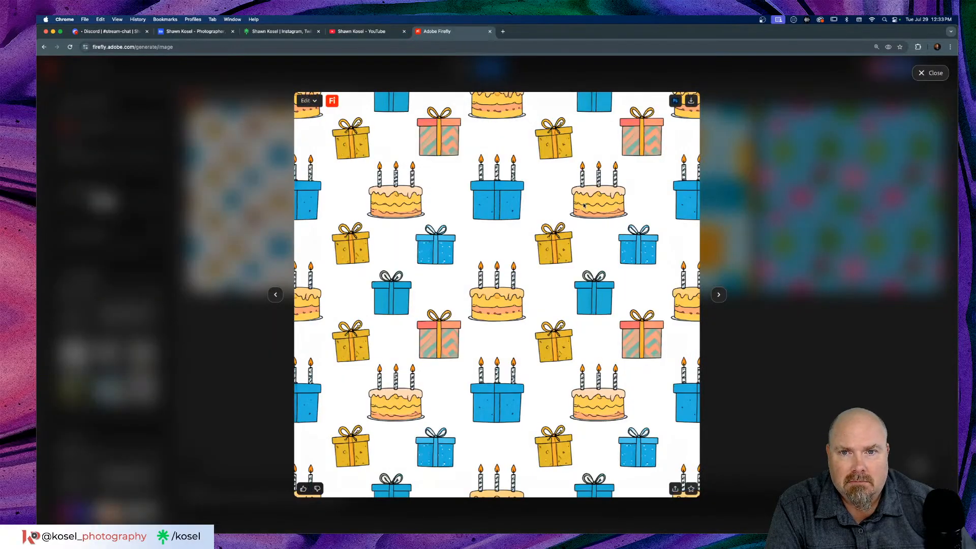
left_click(691, 100)
left_click(810, 196)
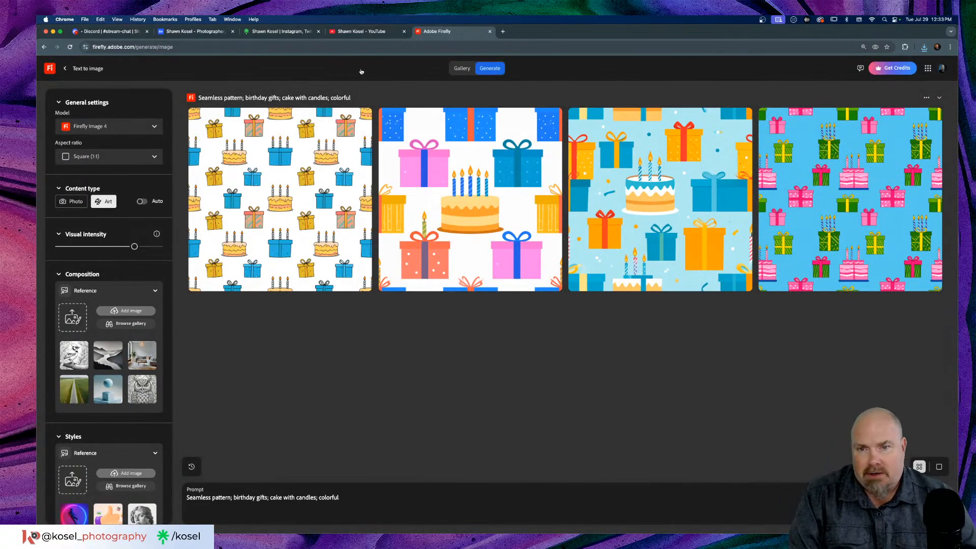
Switch to Finder and open the downloaded Firefly pattern image from the Downloads folder in Adobe Photoshop 2025
key("super+Tab")
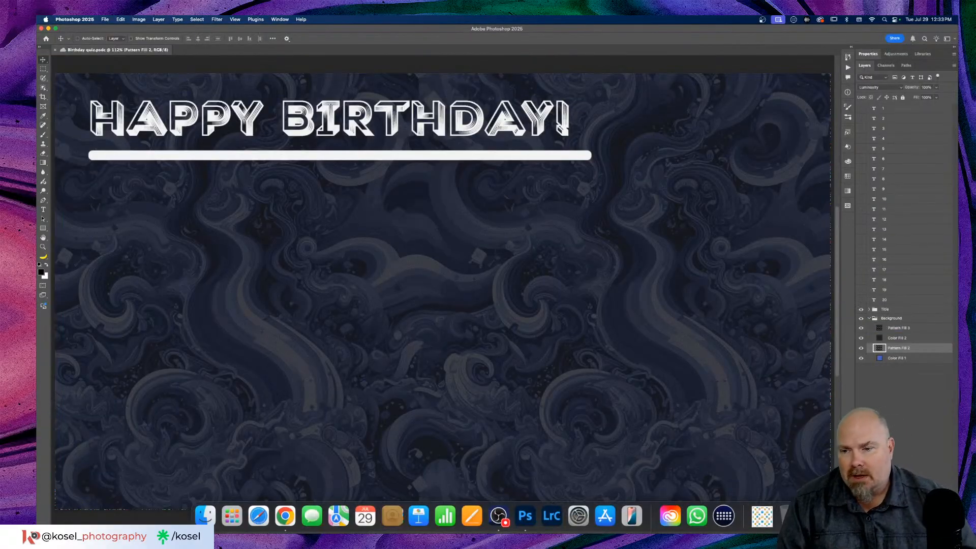
left_click(204, 520)
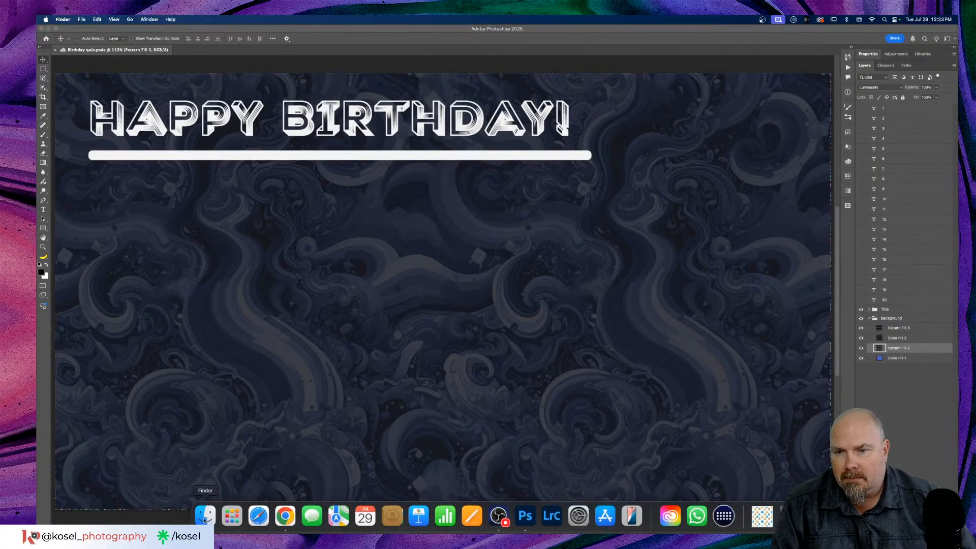
left_click(245, 211)
right_click(245, 210)
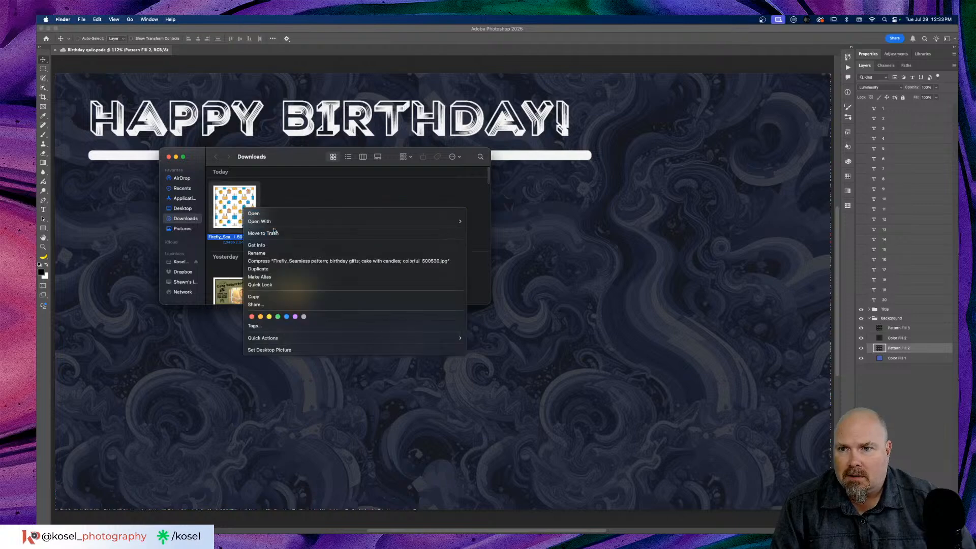
mouse_move(447, 222)
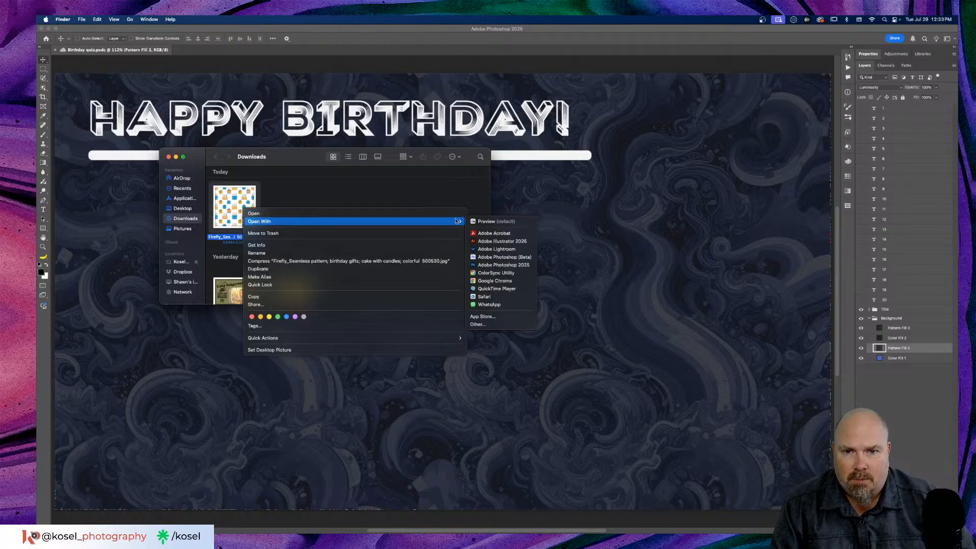
left_click(507, 265)
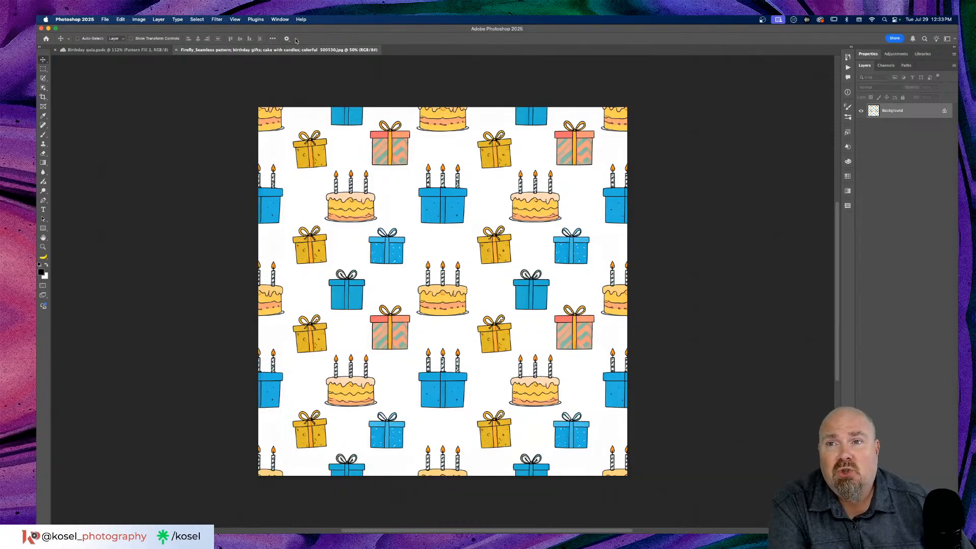
Turn on Pattern Preview for the birthday pattern image and accept the smart object notice
left_click(276, 20)
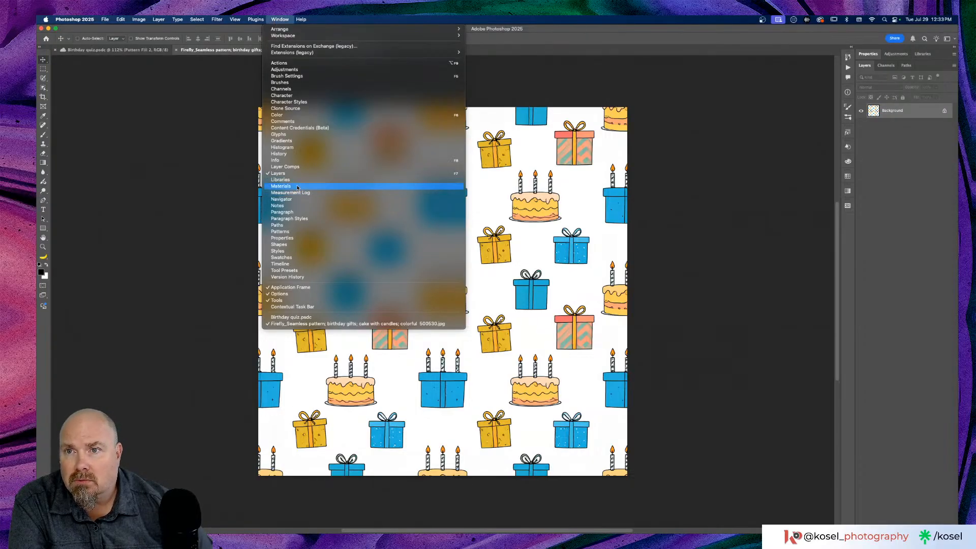
mouse_move(242, 19)
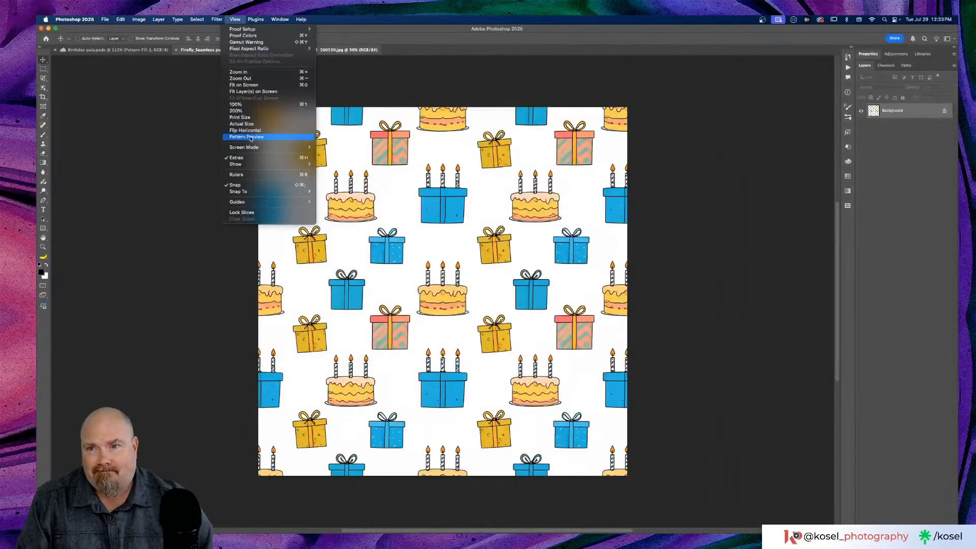
left_click(389, 216)
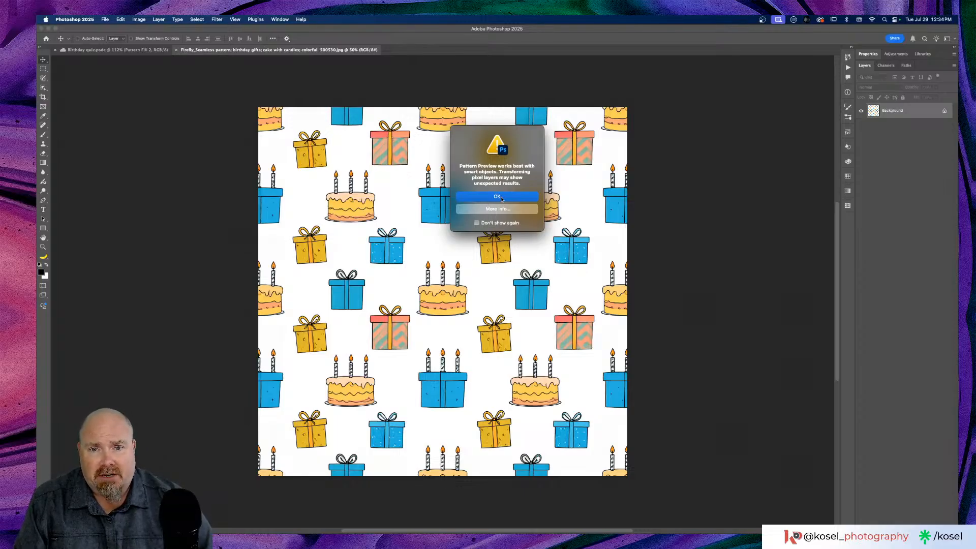
left_click(498, 197)
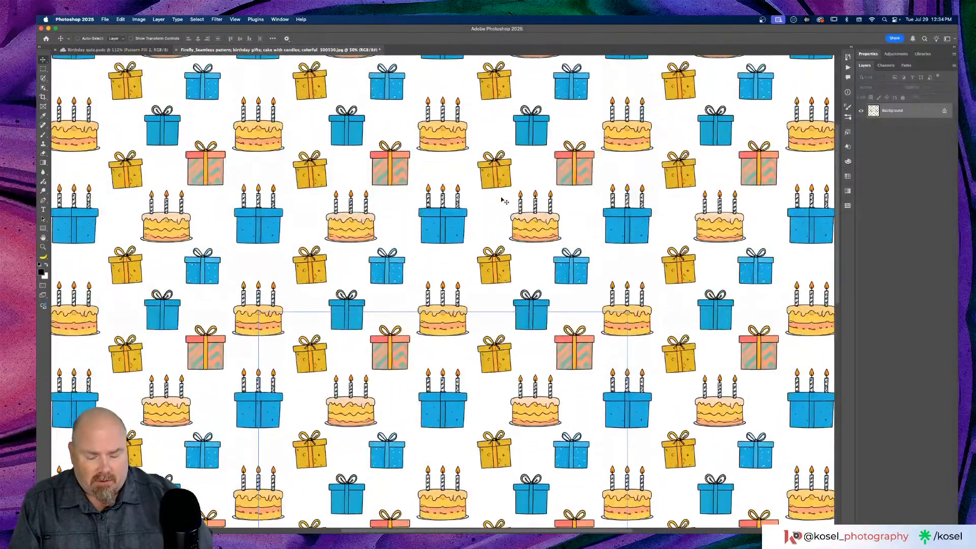
Examine the repeated birthday pattern around the tile boundaries to check whether its edges join seamlessly
key("super+minus")
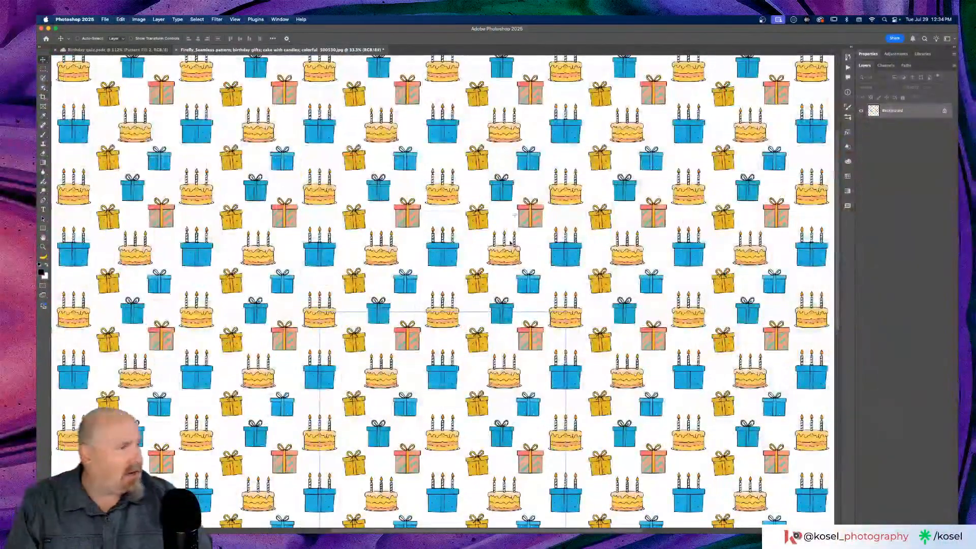
scroll(511, 244, "down", 5)
scroll(512, 245, "left", 5)
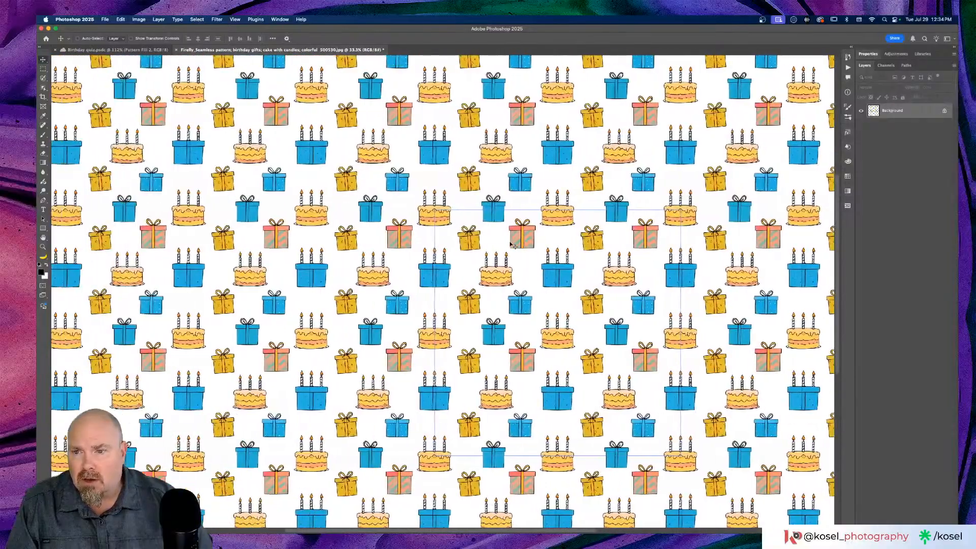
scroll(512, 245, "left", 5)
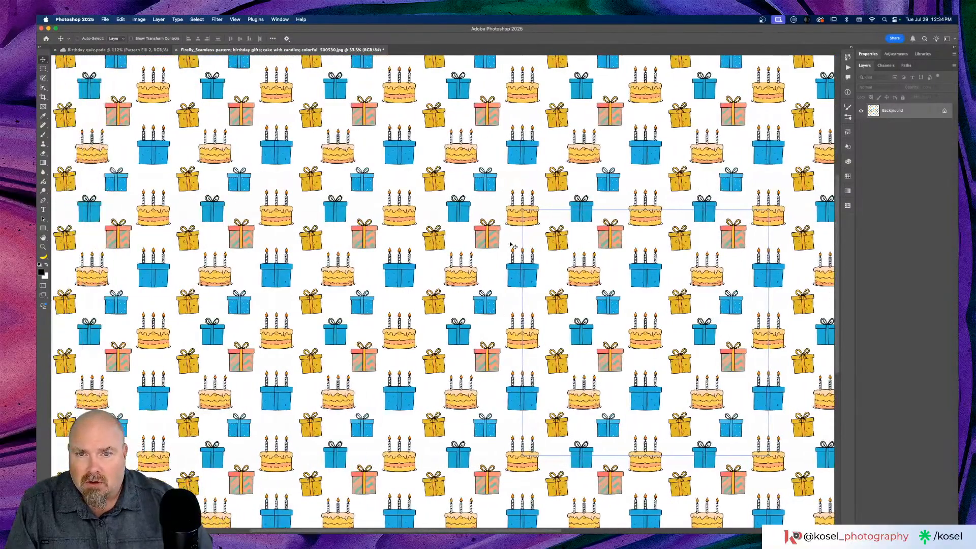
scroll(512, 246, "up", 1)
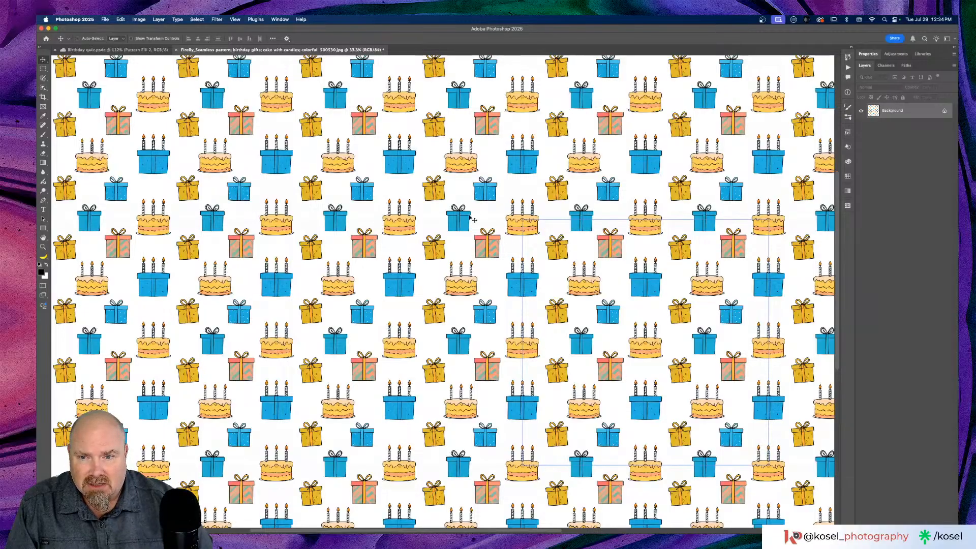
scroll(473, 220, "down", 10)
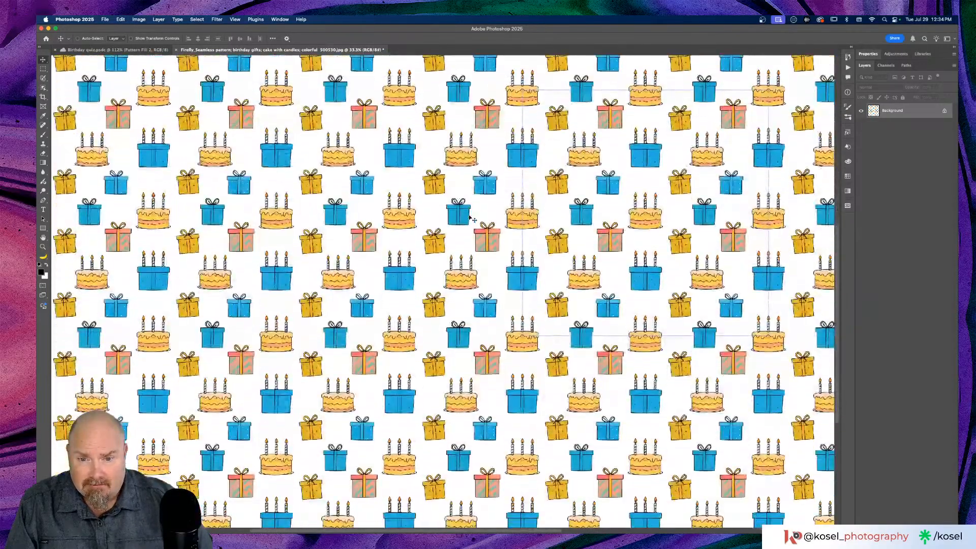
scroll(472, 220, "right", 18)
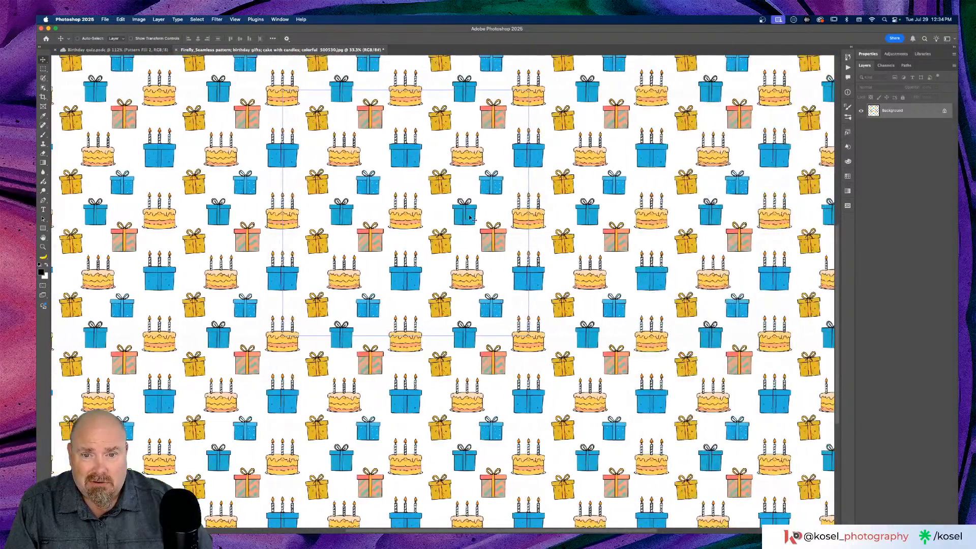
scroll(471, 218, "right", 10)
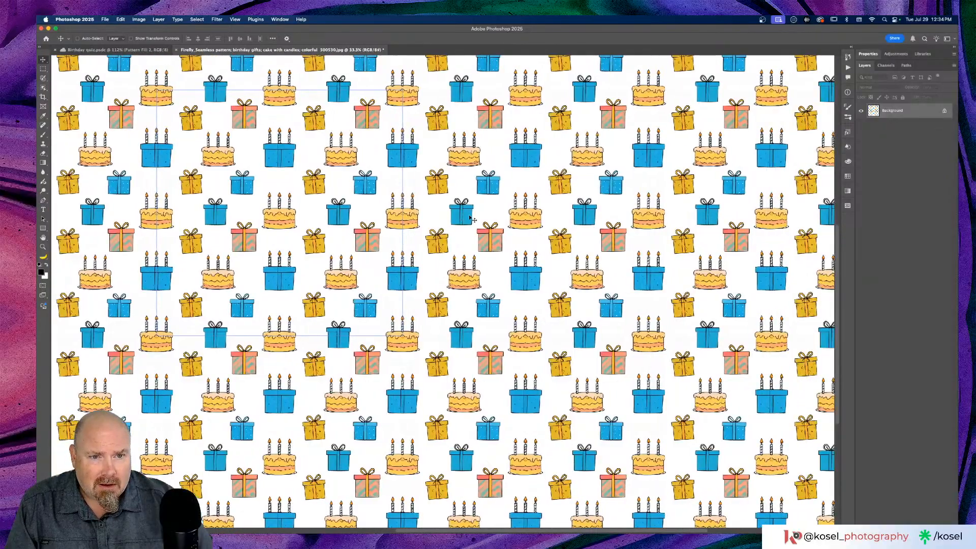
Turn off Pattern Preview for the birthday pattern image
scroll(473, 220, "up", 6)
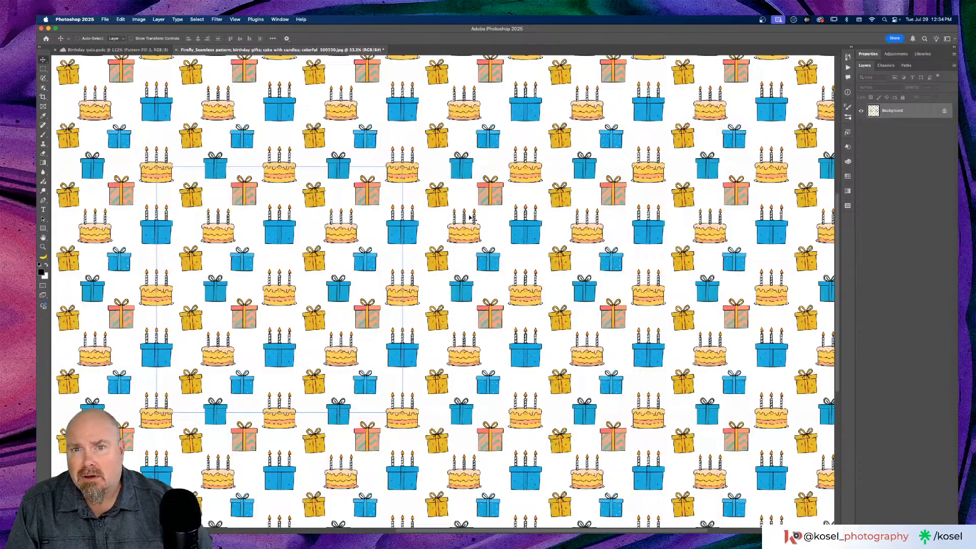
scroll(470, 218, "left", 10)
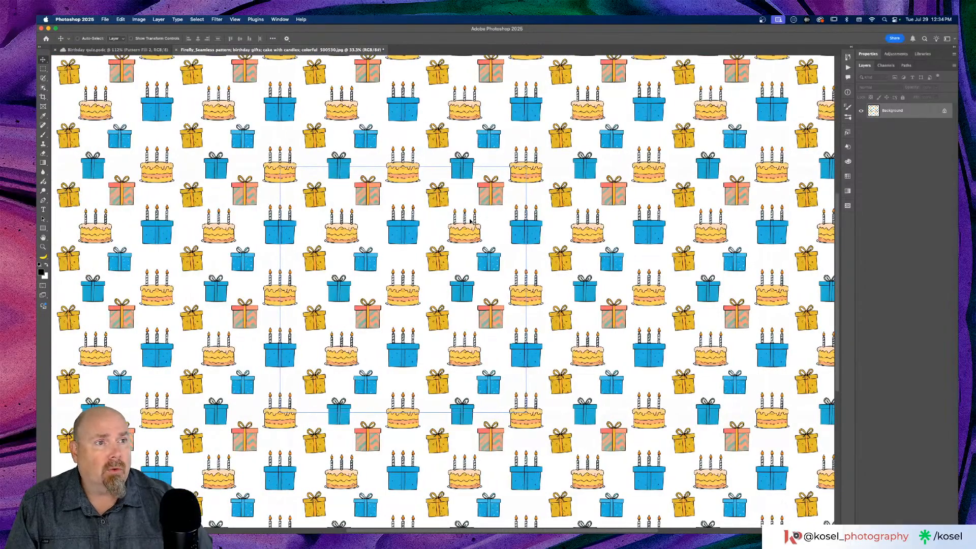
scroll(472, 218, "left", 4)
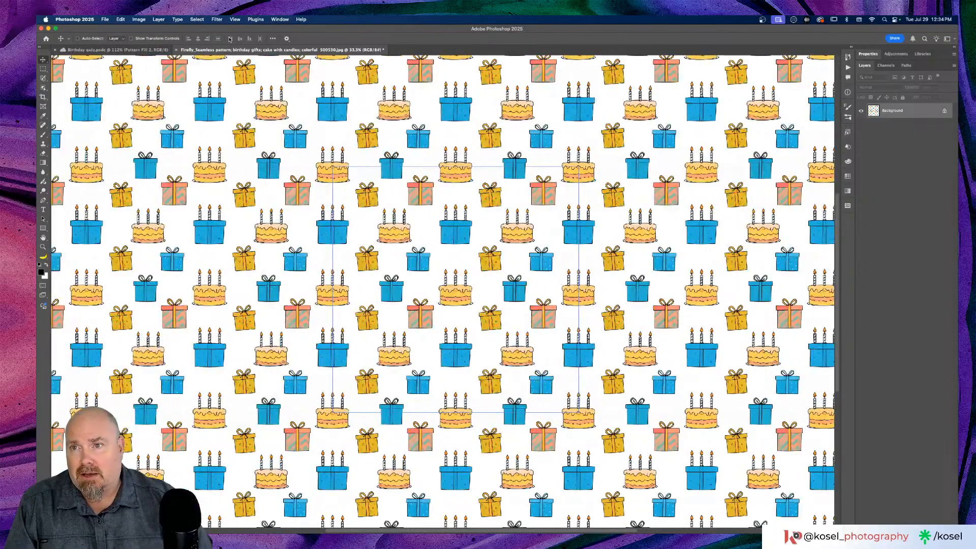
left_click(231, 20)
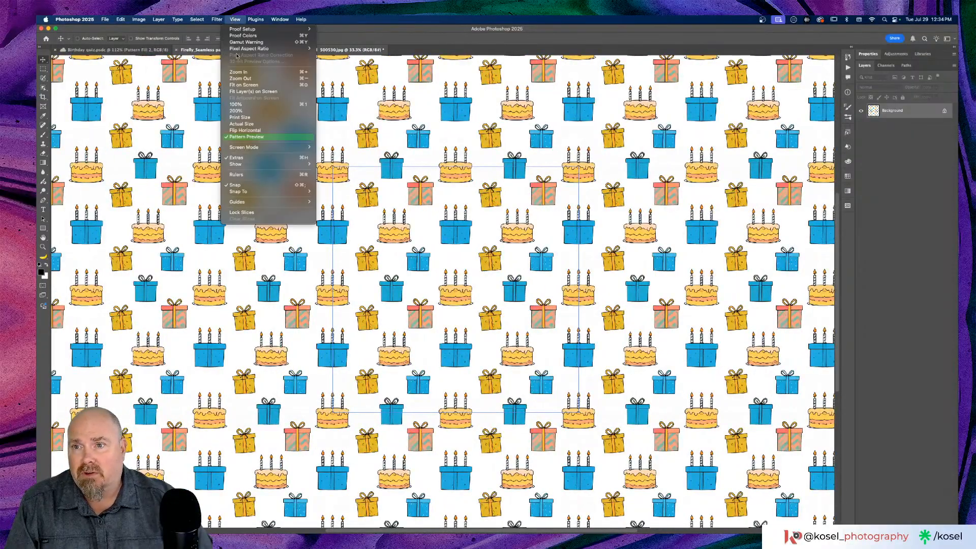
left_click(267, 138)
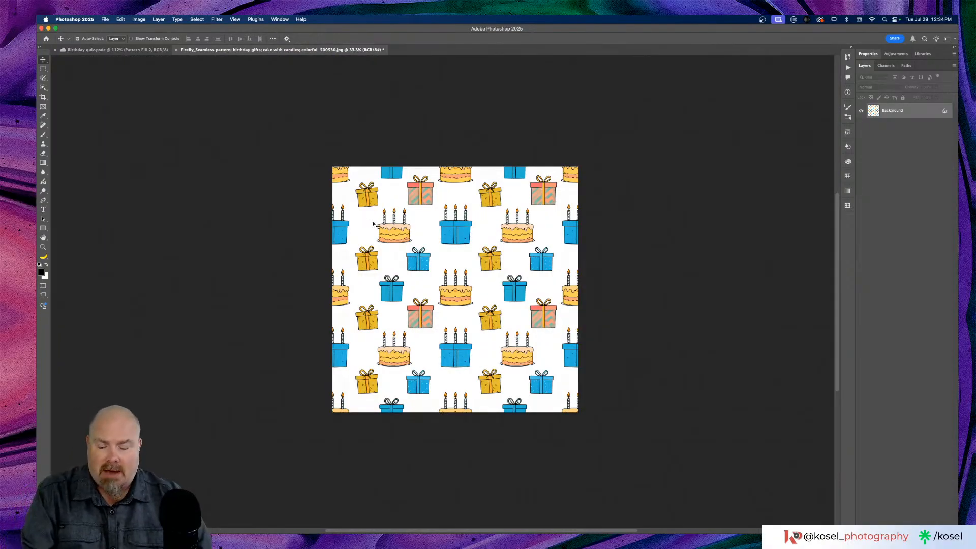
Select the entire birthday pattern image, define it as a pattern named "Birthday cake", and clear the selection
key("super+a")
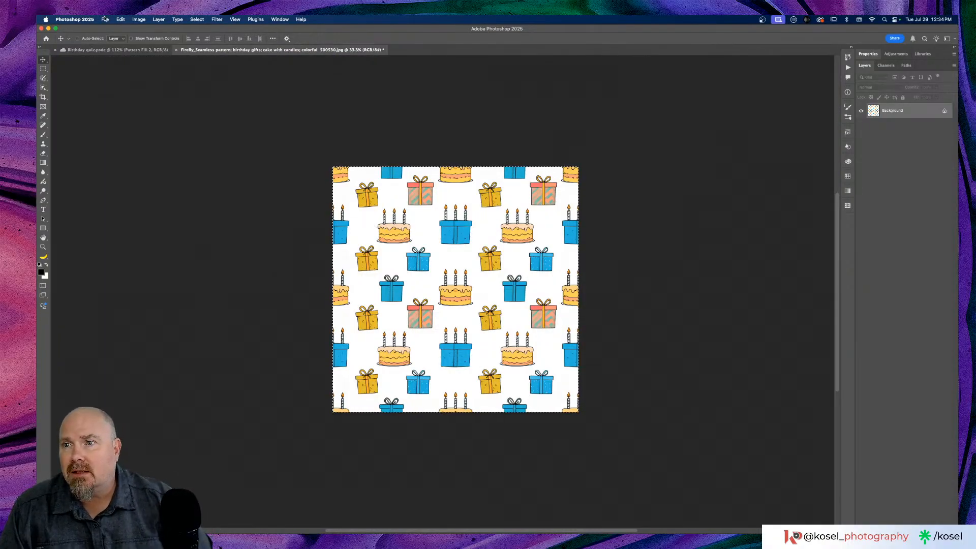
left_click(105, 19)
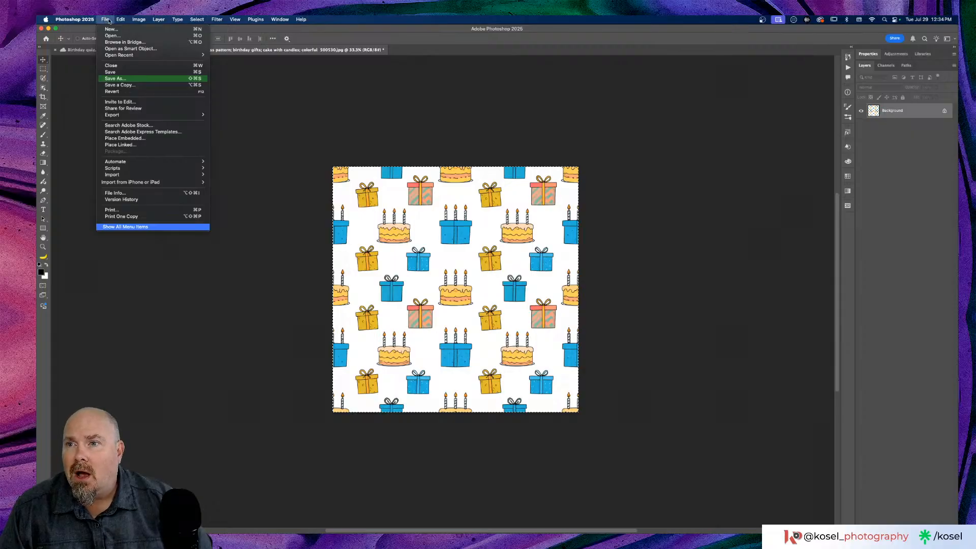
mouse_move(120, 20)
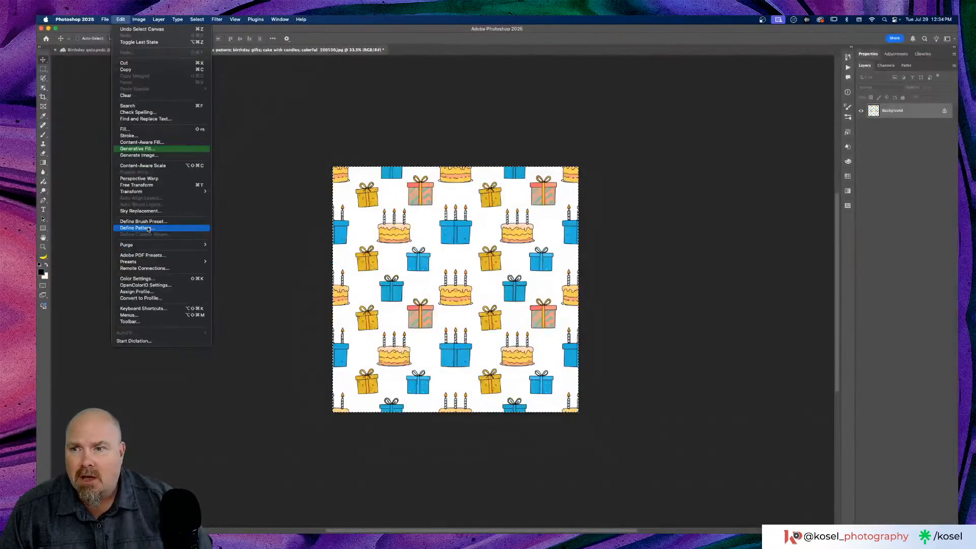
left_click(148, 228)
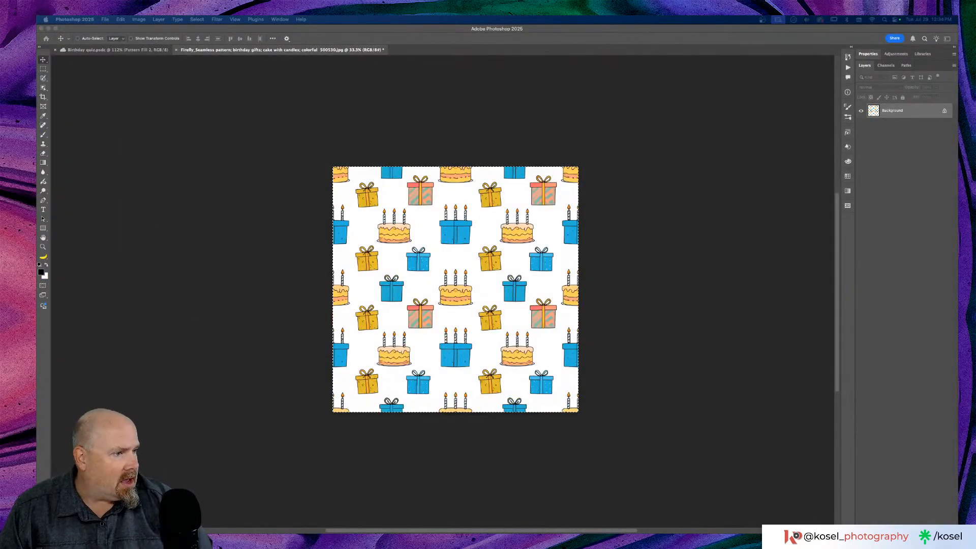
left_click_drag(216, 113, 453, 120)
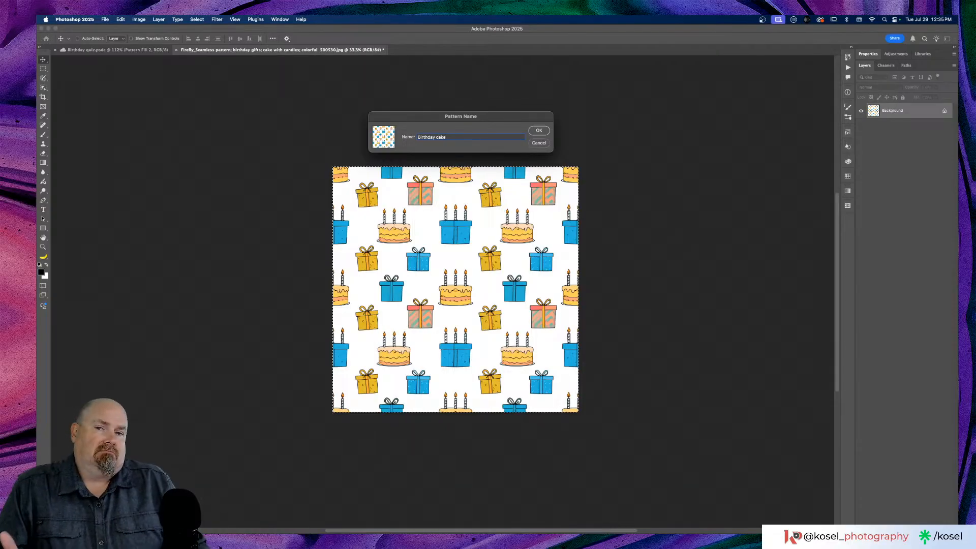
left_click(540, 131)
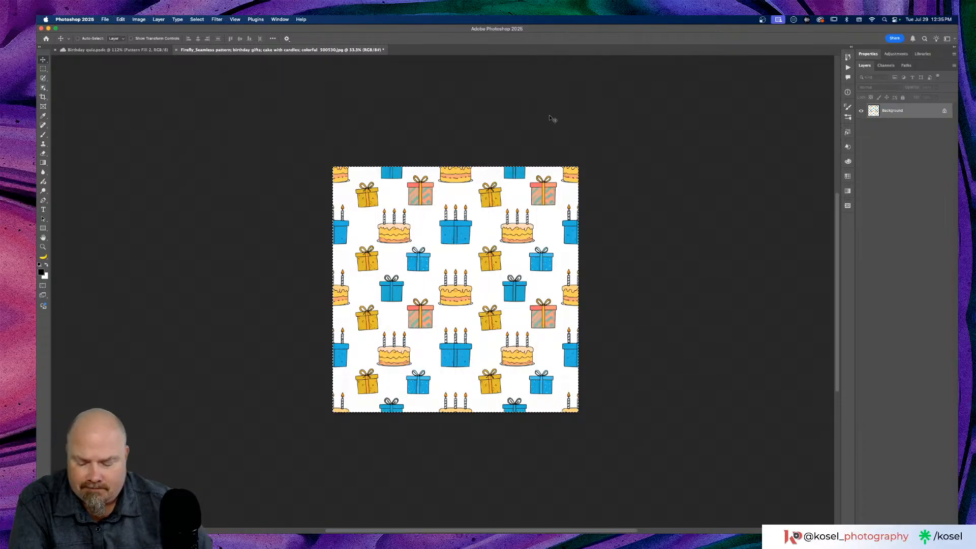
key("super+d")
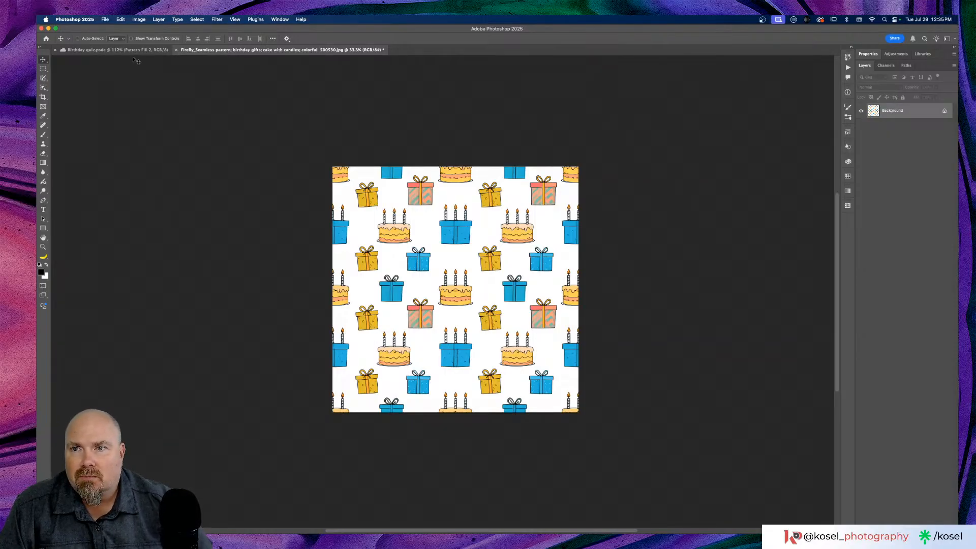
Create a new 1920 x 1080 pixel RGB document at 300 pixels/inch with a transparent background
left_click(77, 19)
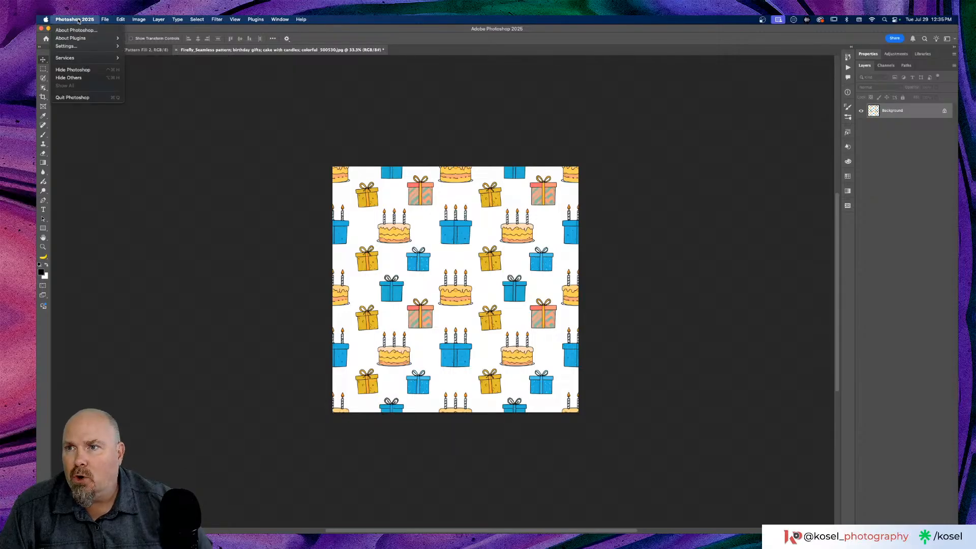
left_click(155, 38)
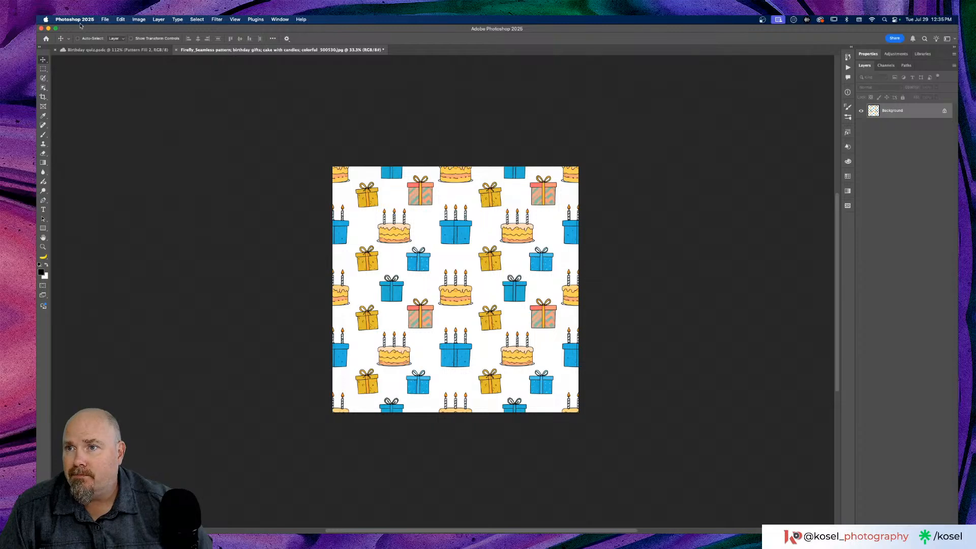
left_click(106, 19)
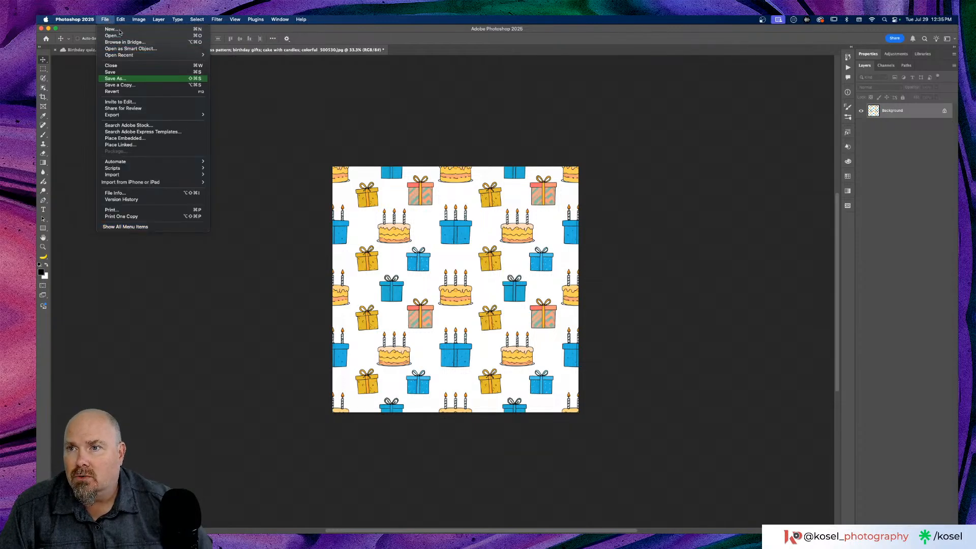
key("Escape")
key("super+n")
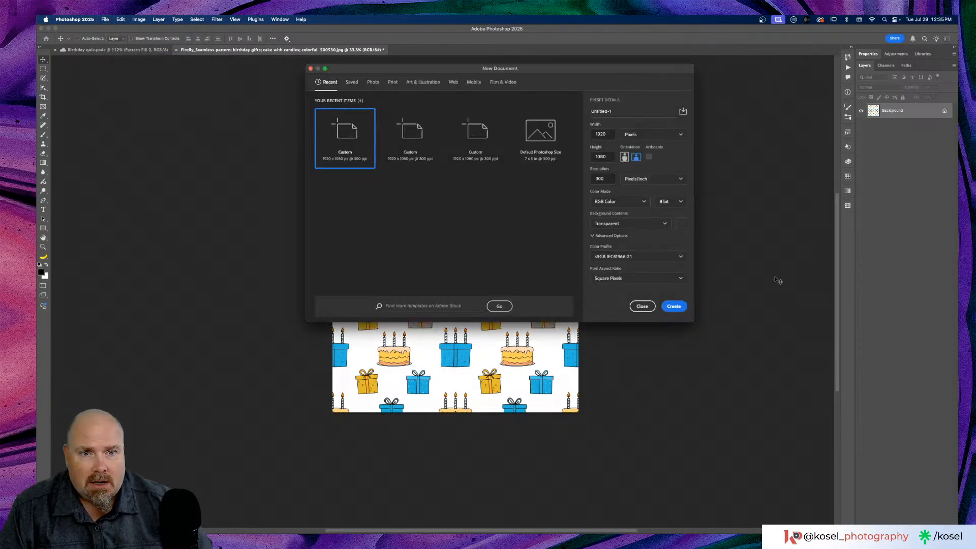
left_click(674, 306)
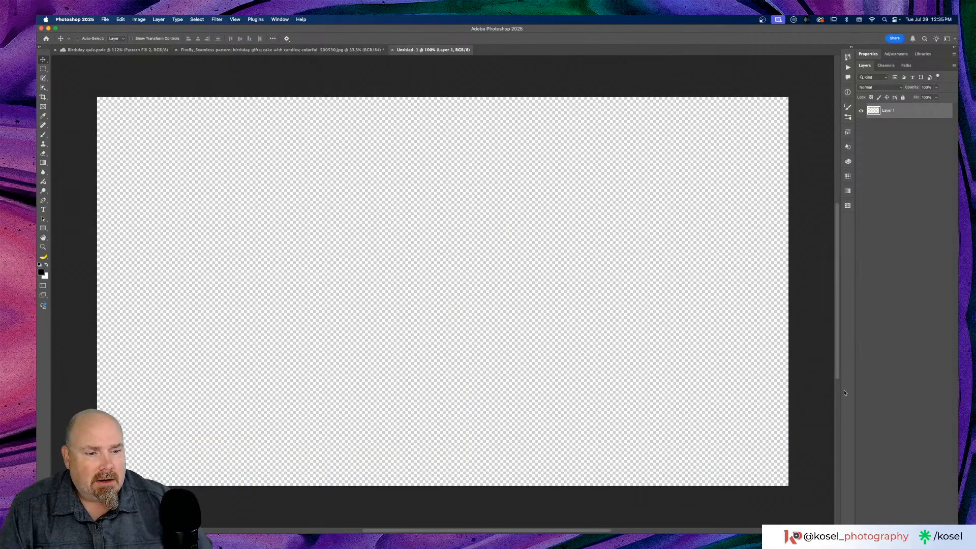
Add a pattern fill layer and choose the birthday cakes and gifts pattern for it
left_click(919, 515)
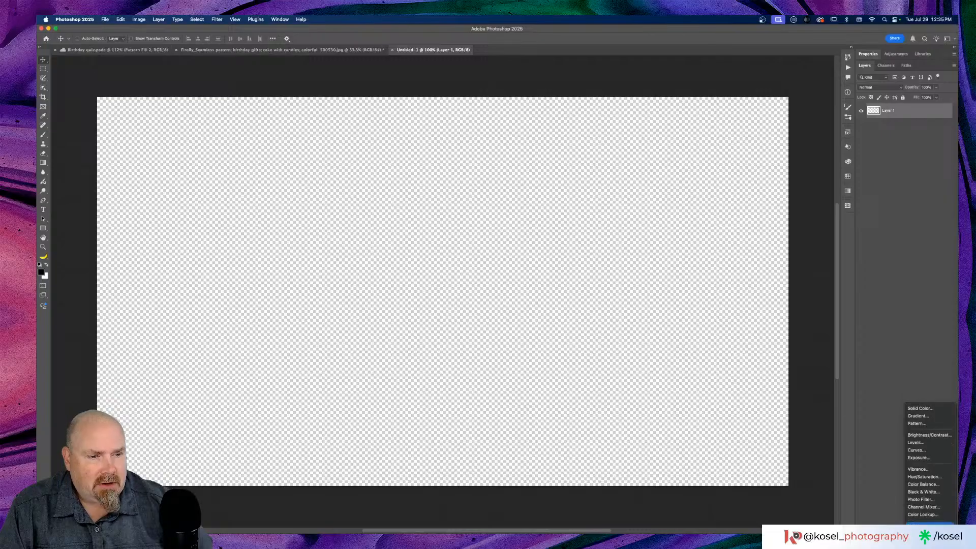
left_click(926, 402)
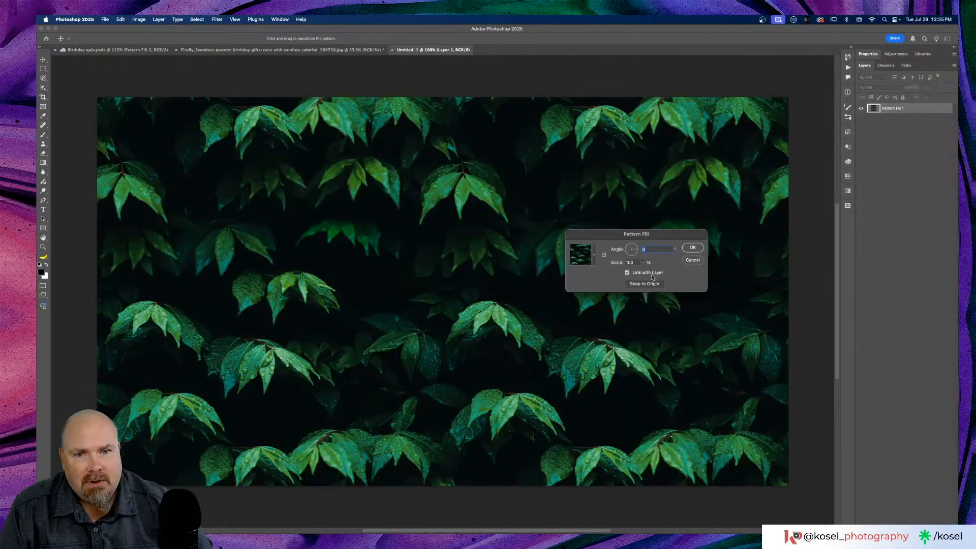
left_click(596, 255)
scroll(578, 300, "down", 1)
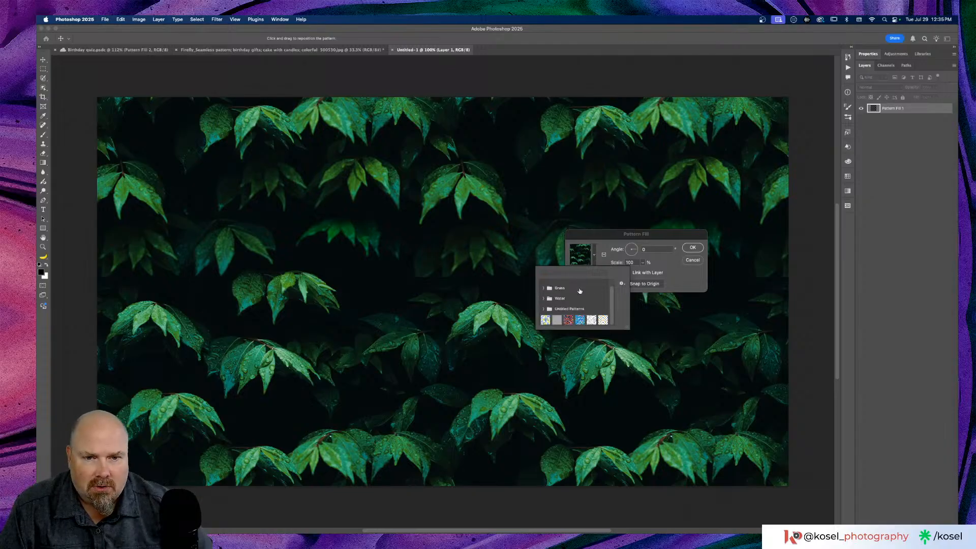
left_click(603, 320)
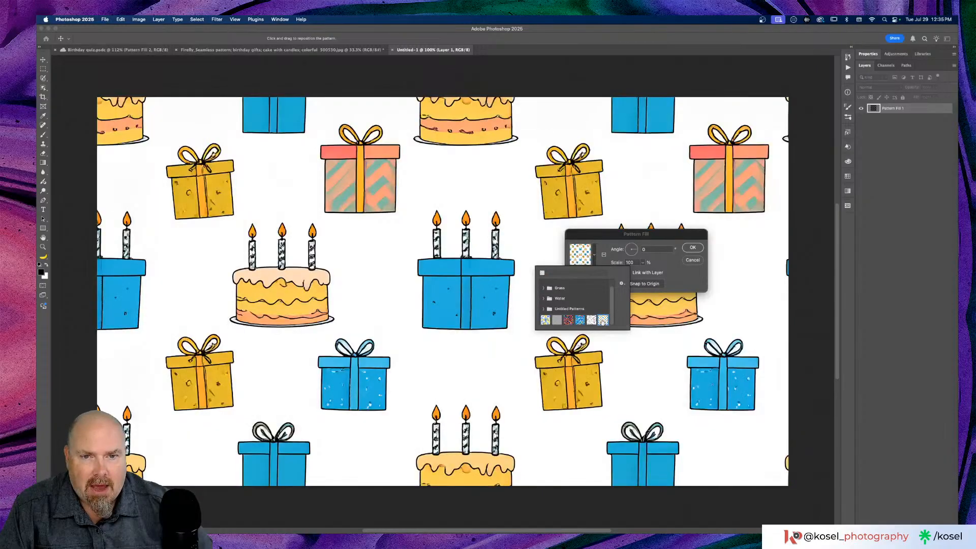
Scale the birthday pattern fill to 20%, rotate it to an angle of about -20 degrees, and apply it
left_click(629, 237)
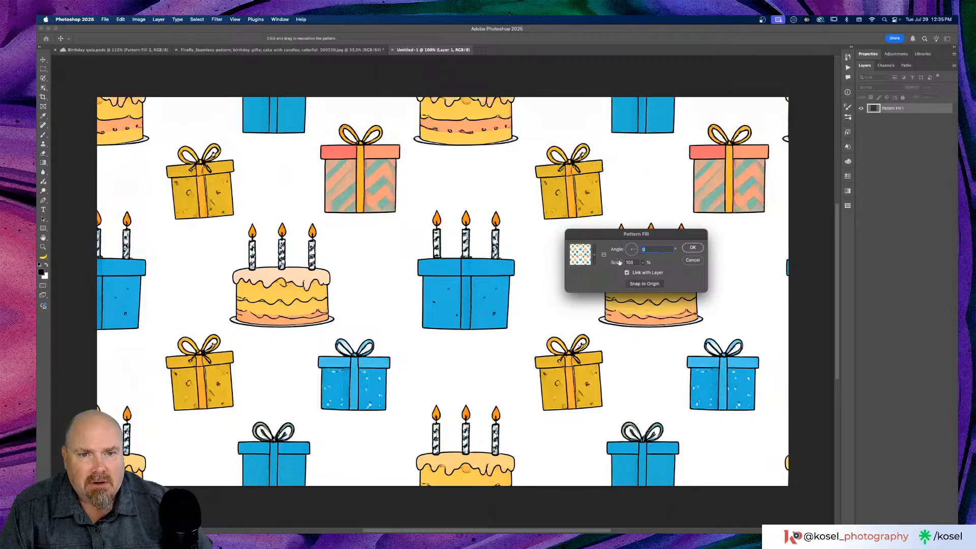
left_click_drag(620, 264, 638, 253)
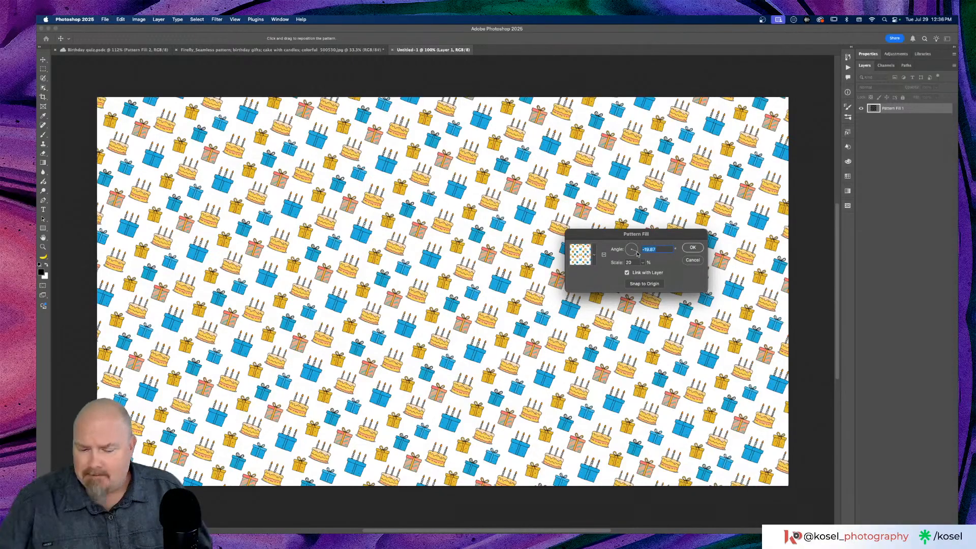
left_click(695, 249)
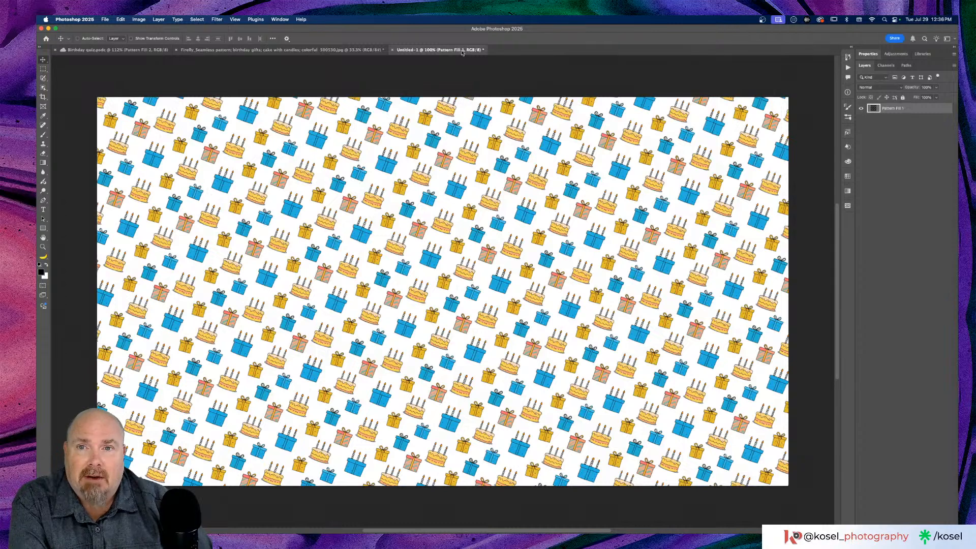
Close the untitled test document and the Firefly pattern image without saving changes
left_click(392, 50)
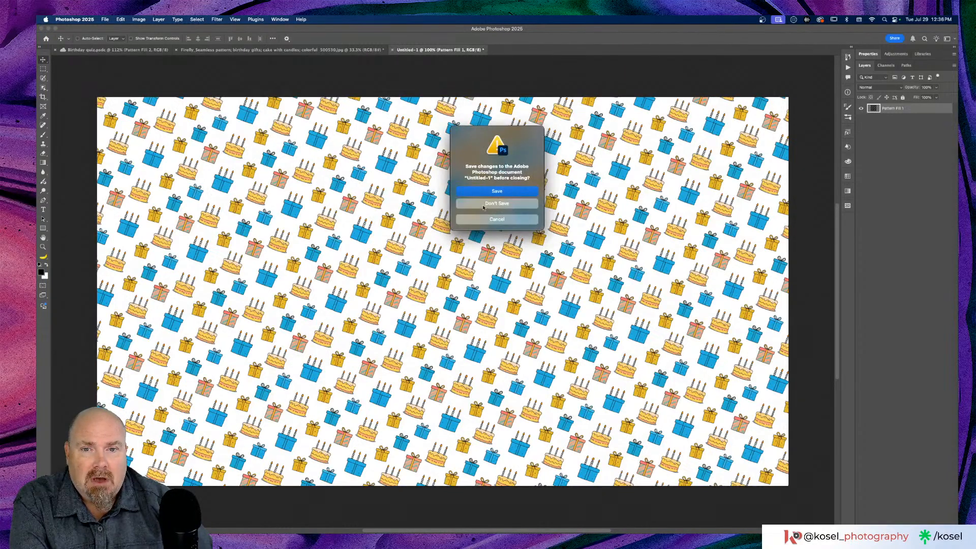
left_click(482, 207)
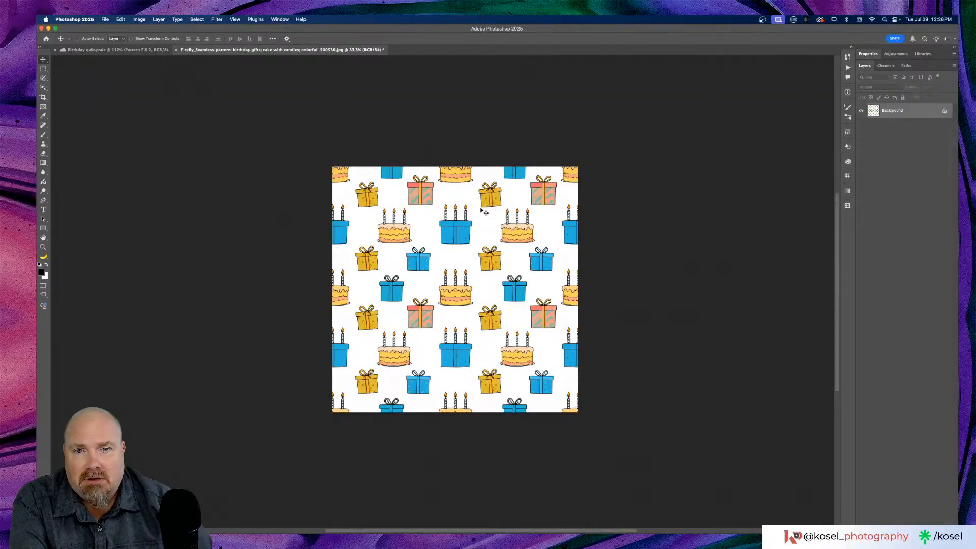
left_click(177, 49)
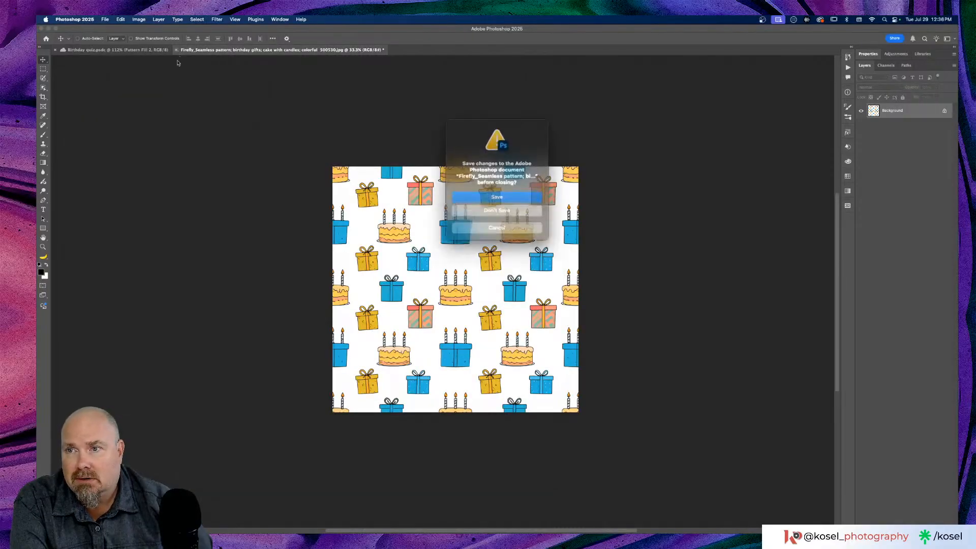
left_click(511, 208)
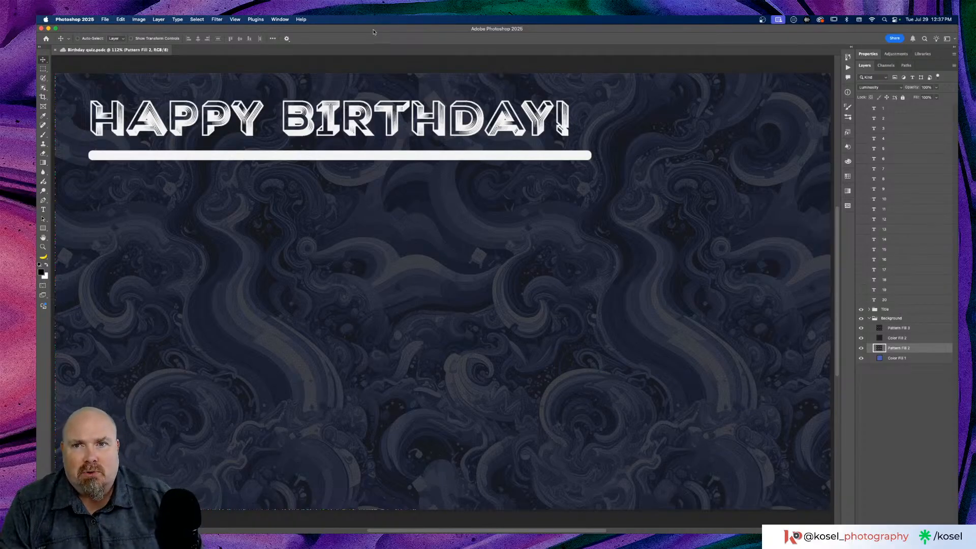
Show the whole Happy Birthday design at 100% and collapse its Background layer group
scroll(440, 230, "left", 3)
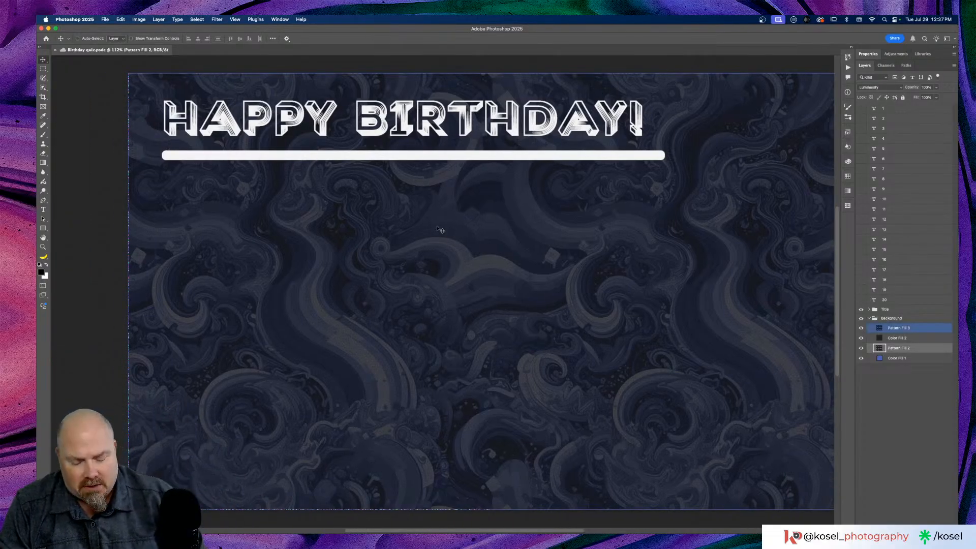
key("super+minus")
key("super+plus")
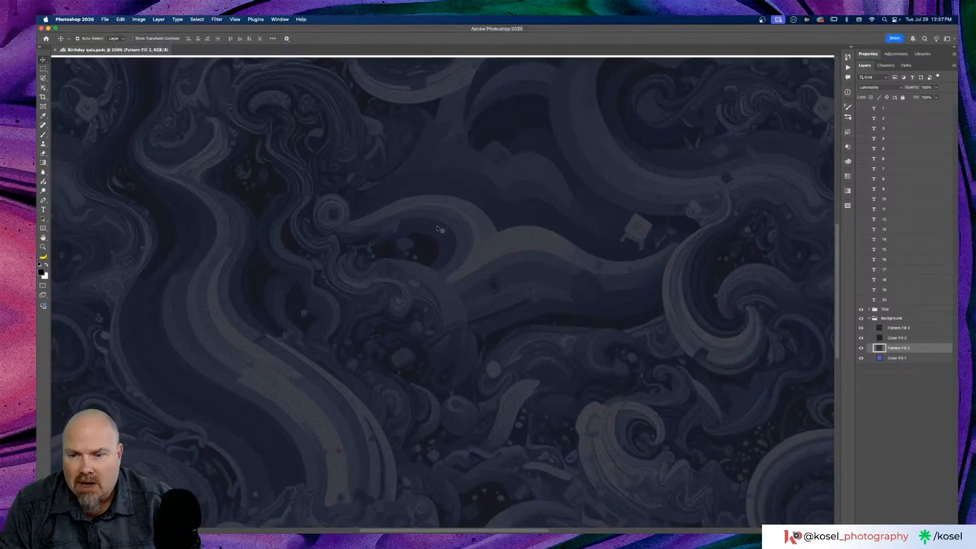
key("super+minus")
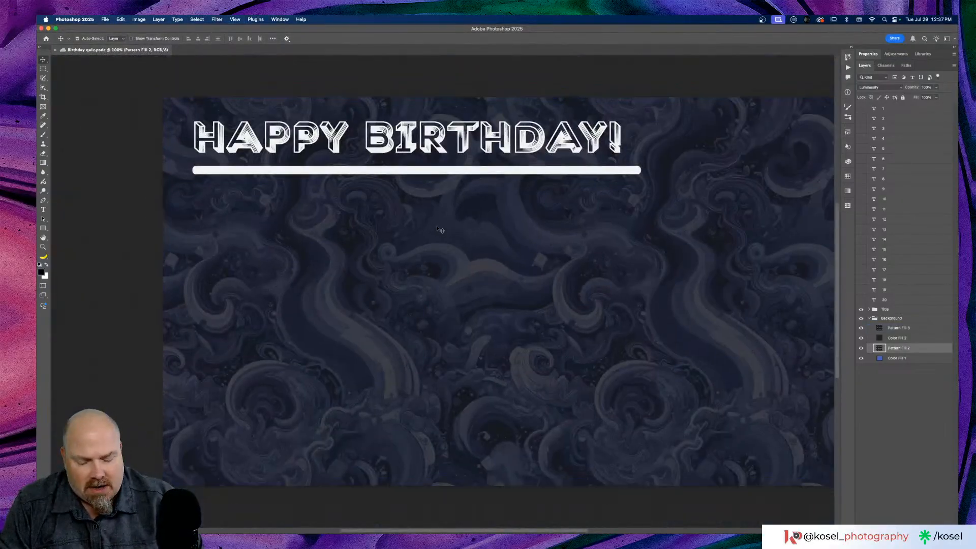
key("super+0")
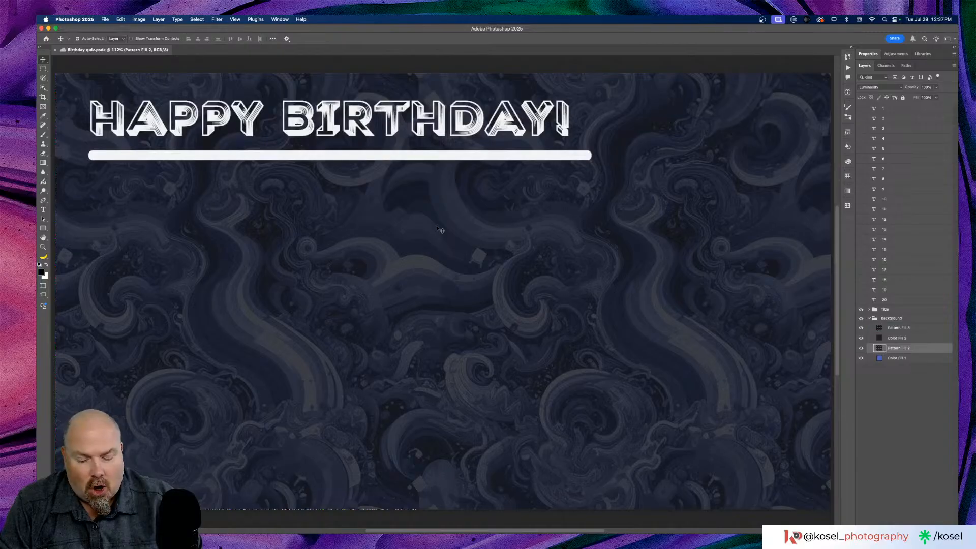
key("super+minus")
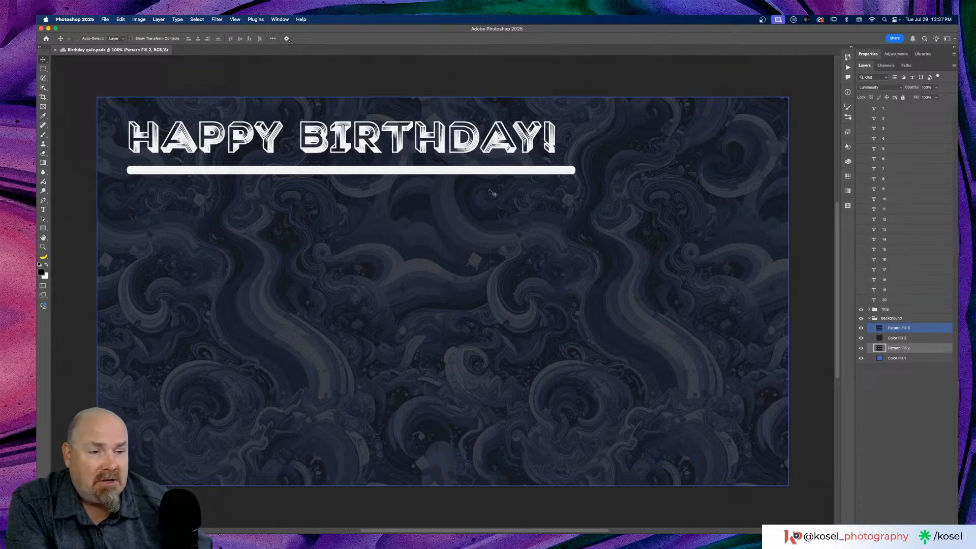
left_click(871, 318)
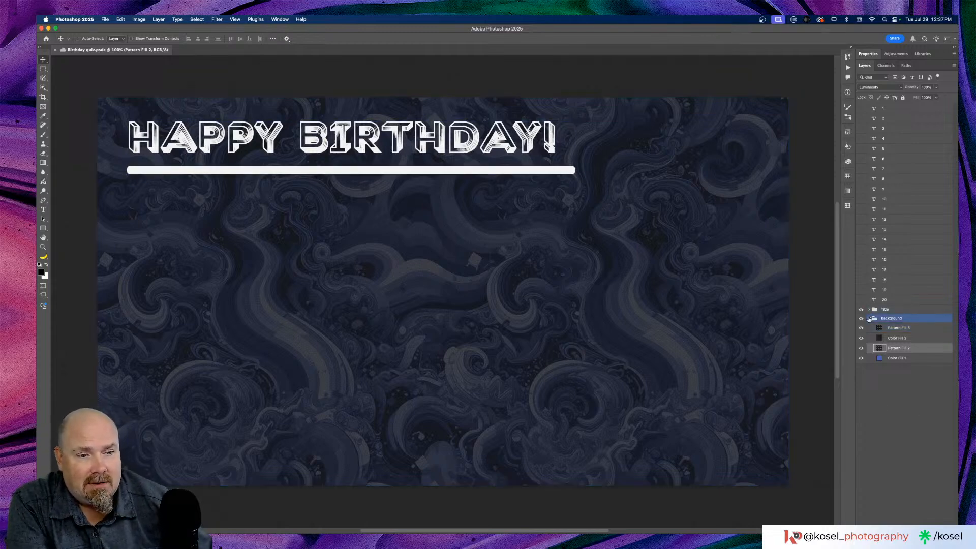
left_click(870, 318)
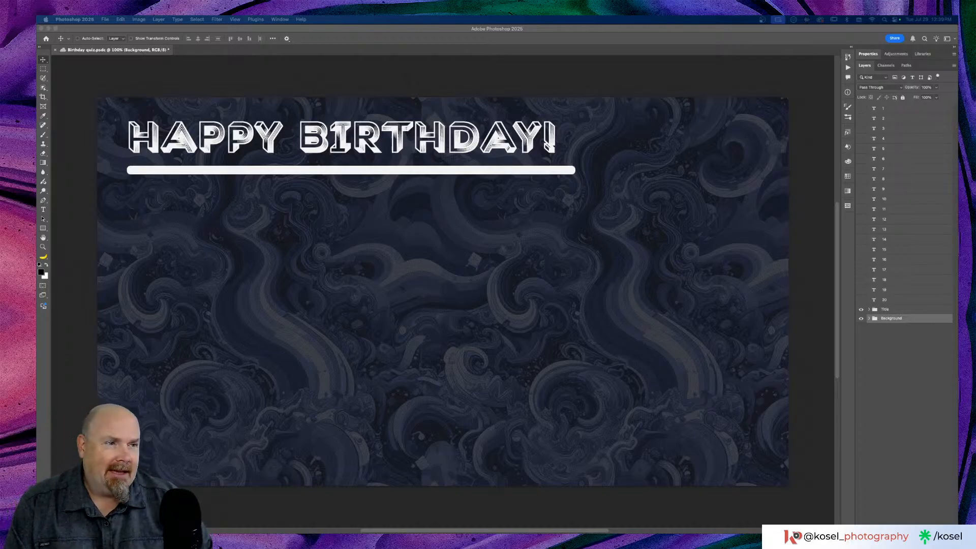
left_click(505, 32)
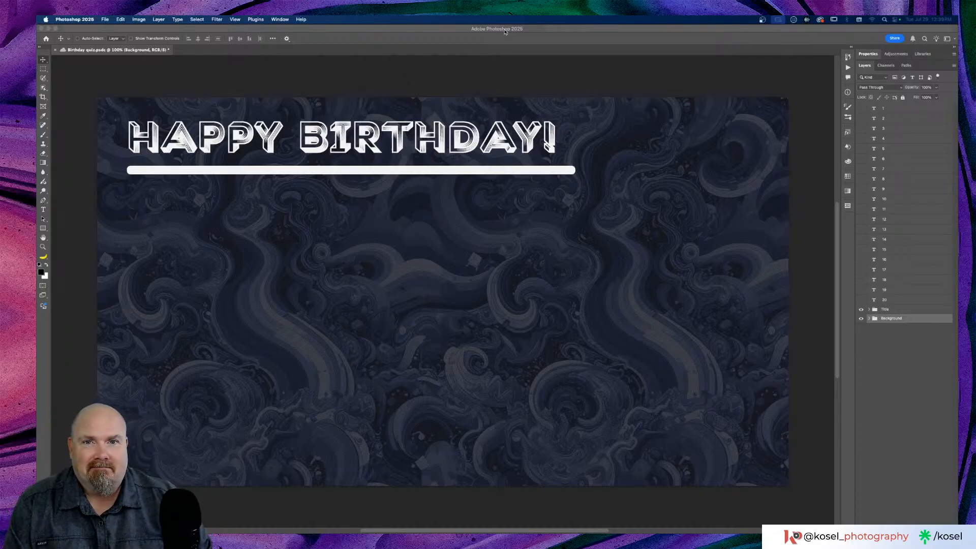
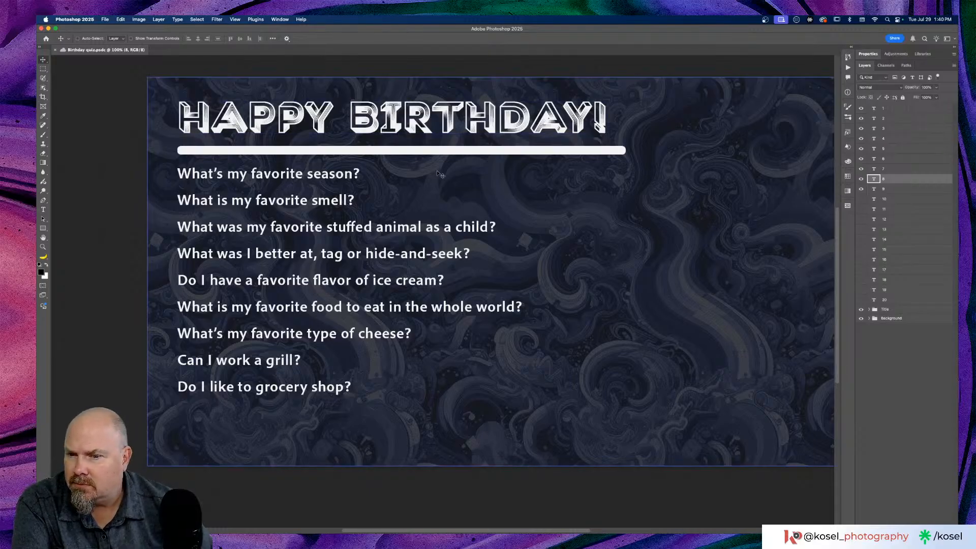
scroll(405, 177, "right", 3)
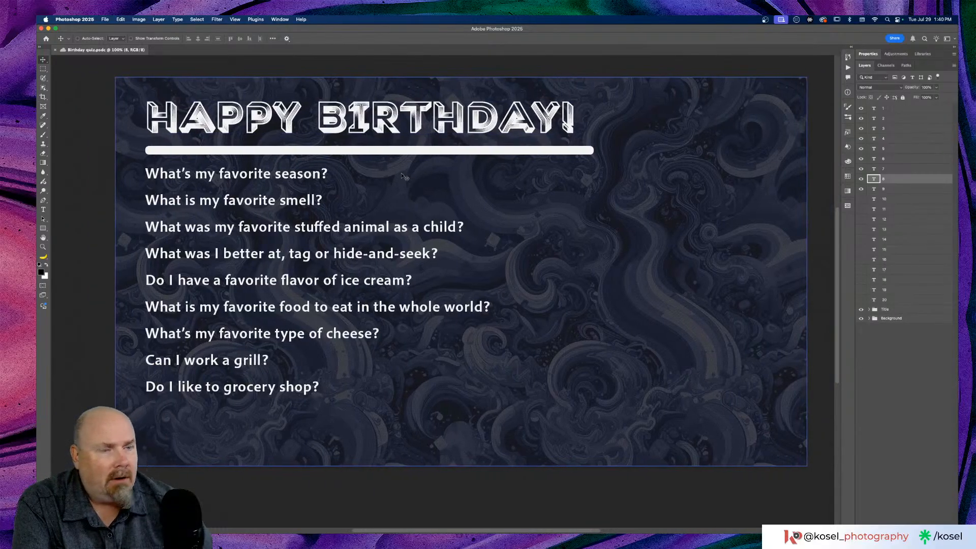
scroll(406, 176, "left", 1)
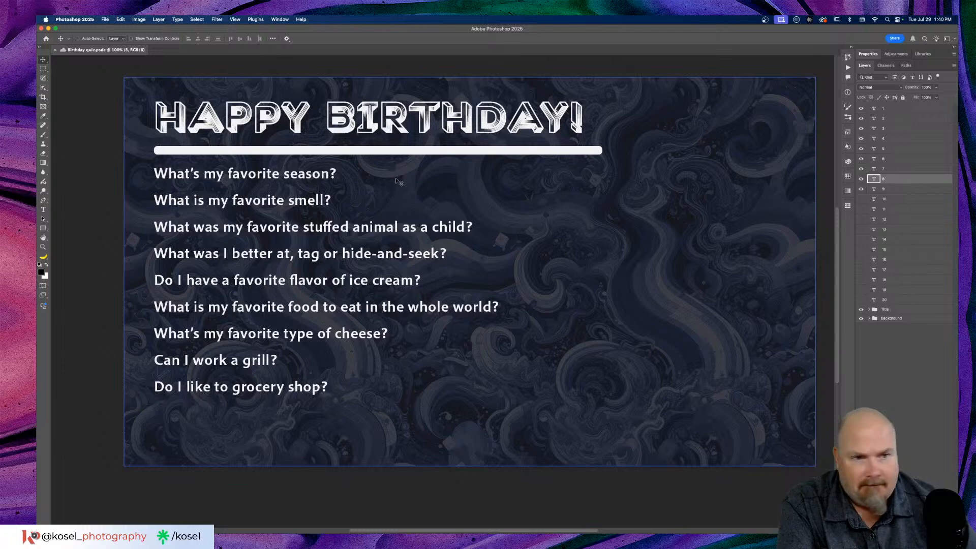
scroll(397, 179, "right", 2)
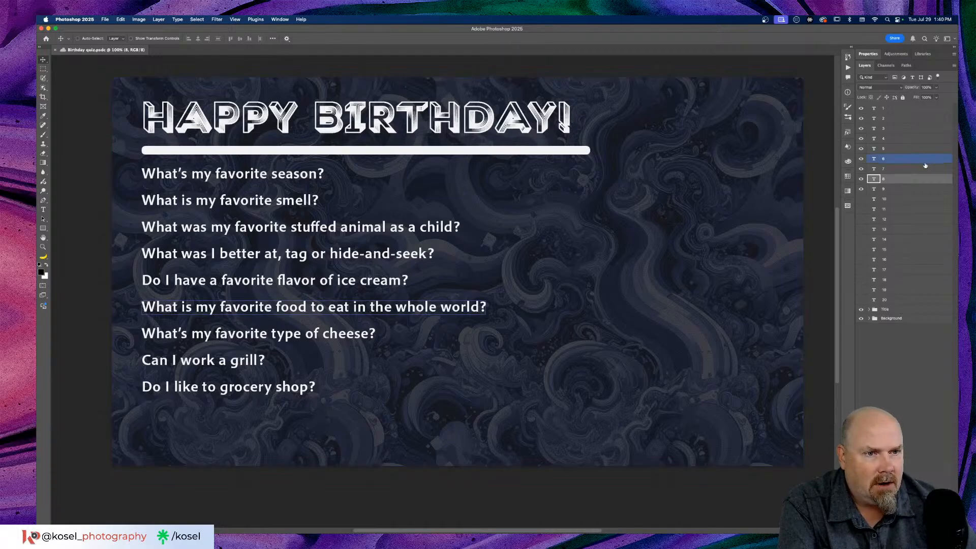
Show text layer 10 with the question "Have I ever been on a cruise?" and save the quiz document
left_click(898, 189)
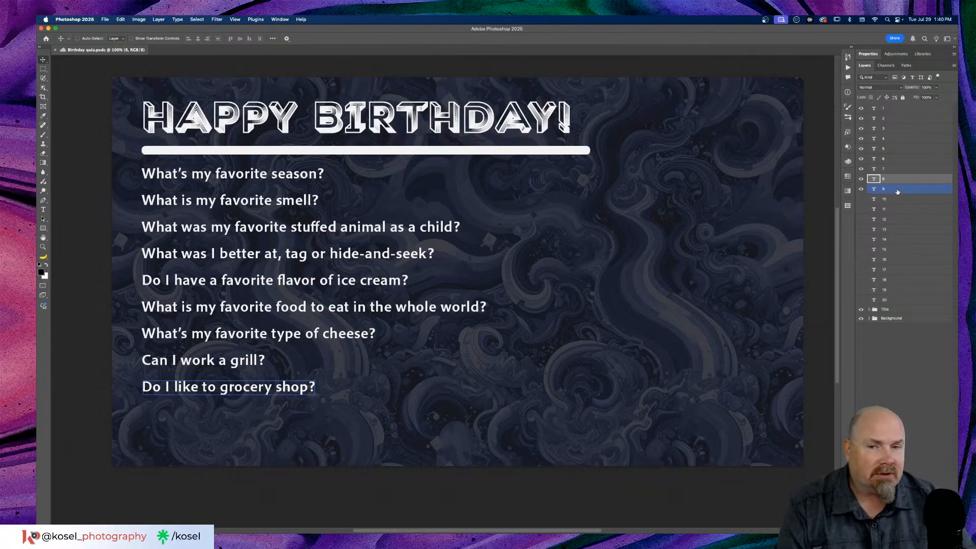
left_click(899, 179)
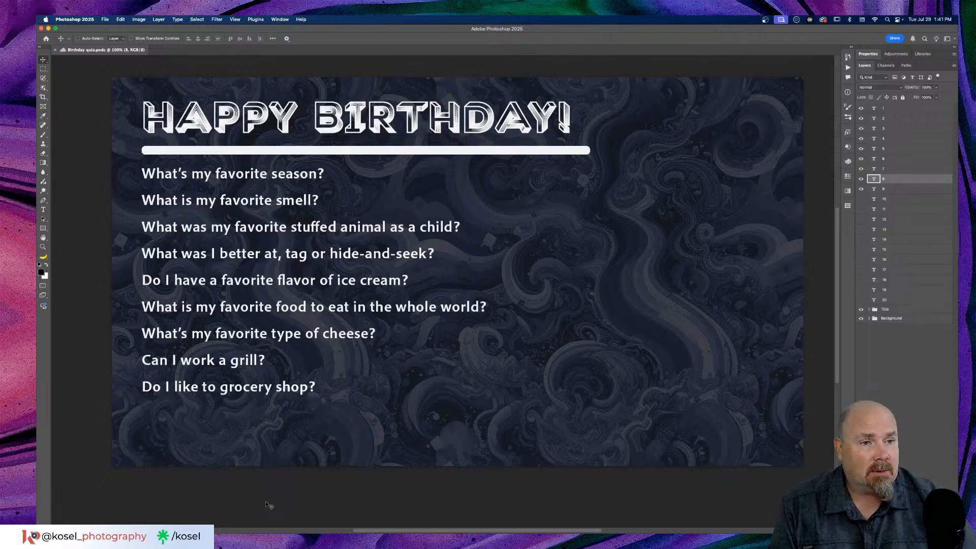
left_click(911, 201)
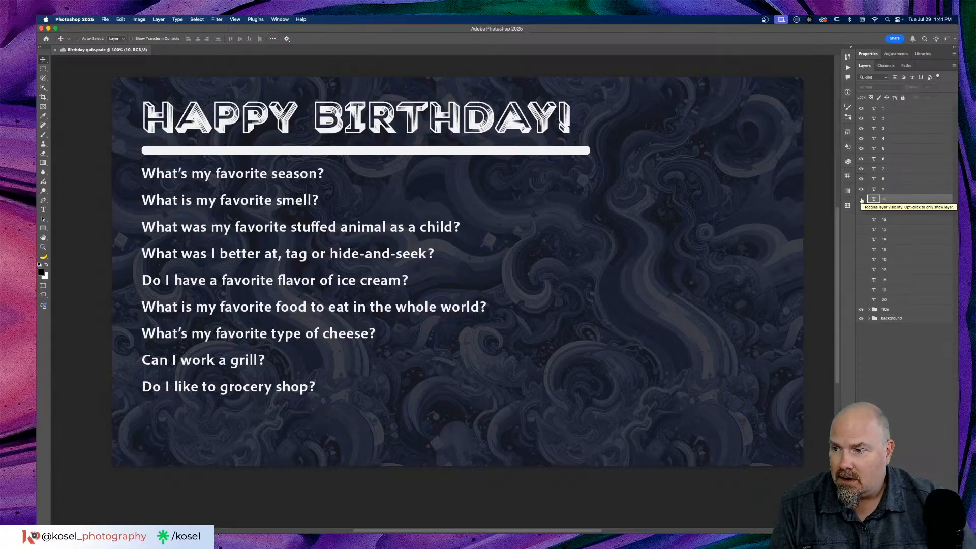
left_click(861, 199)
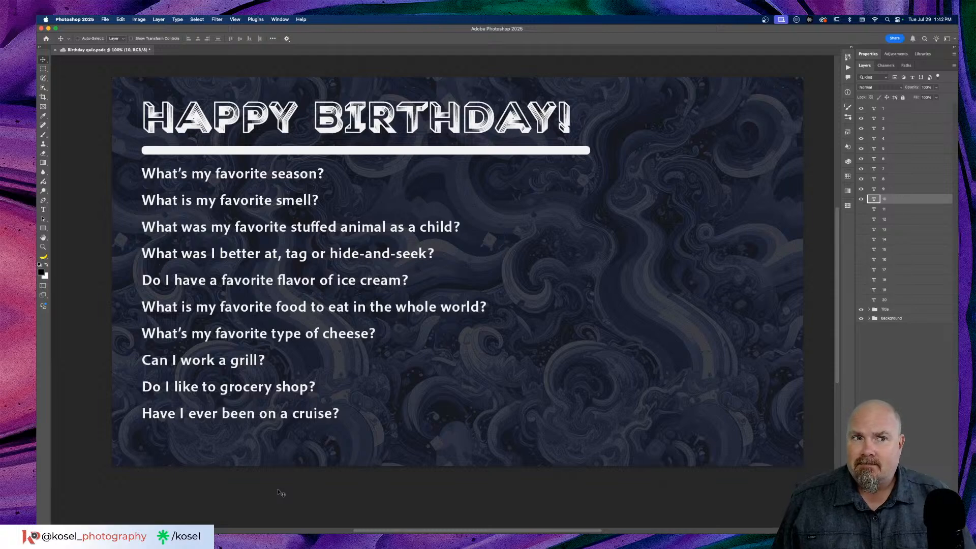
key("super+s")
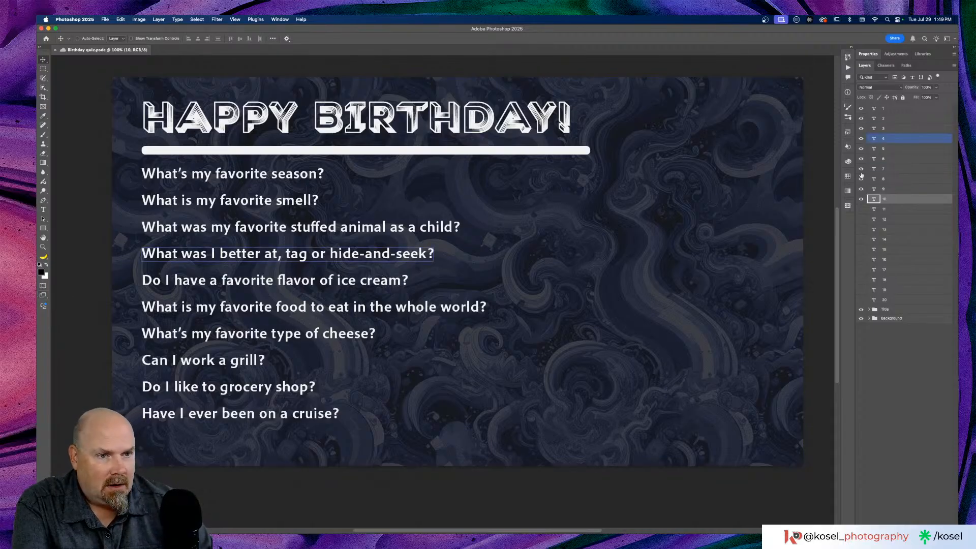
Show text layers 11 "Have I been out of the country?" and 12 "How many suitcases do I pack?", saving the document after each
left_click(862, 210)
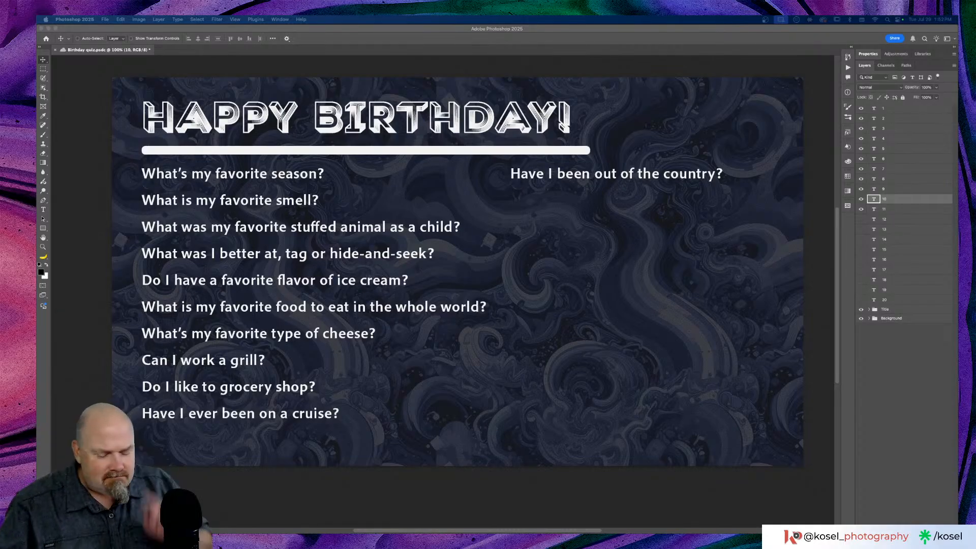
key("super+s")
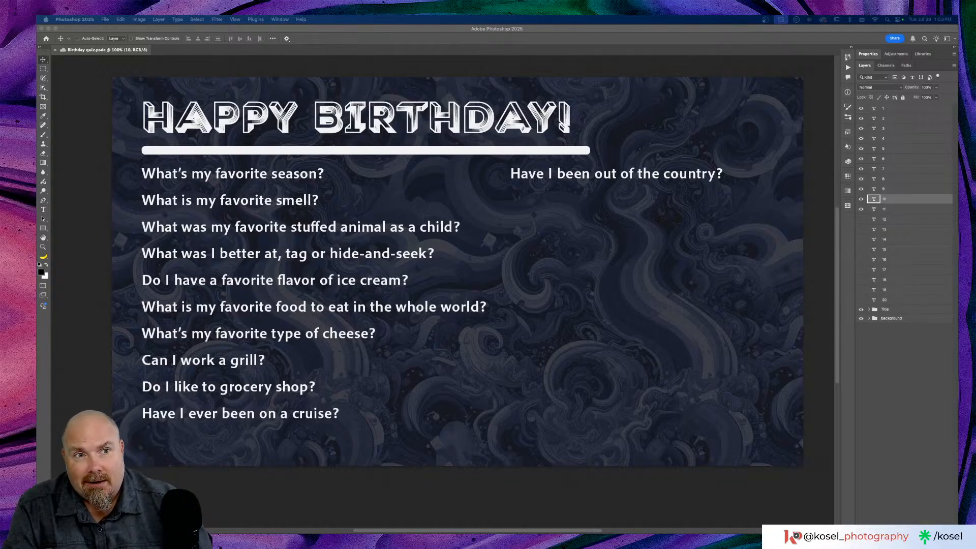
left_click(559, 30)
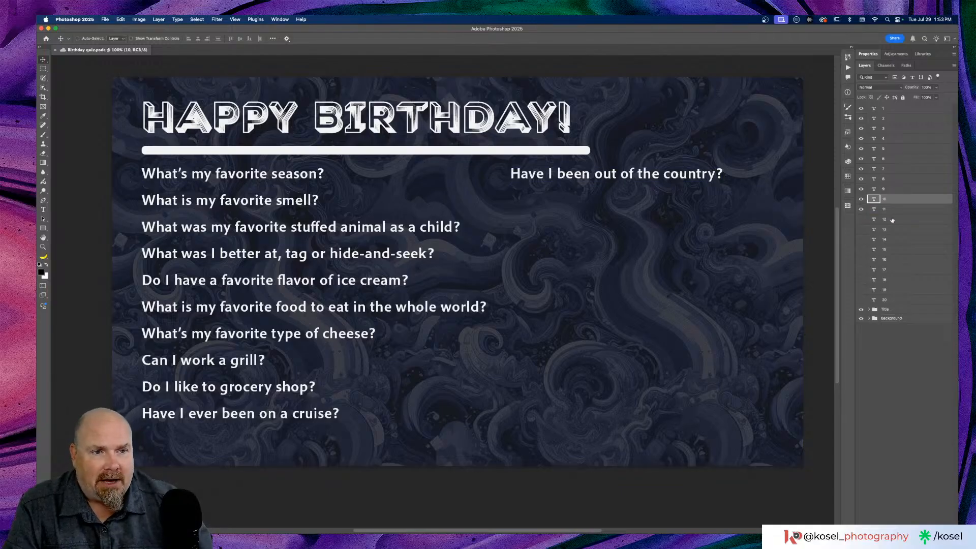
left_click(866, 219)
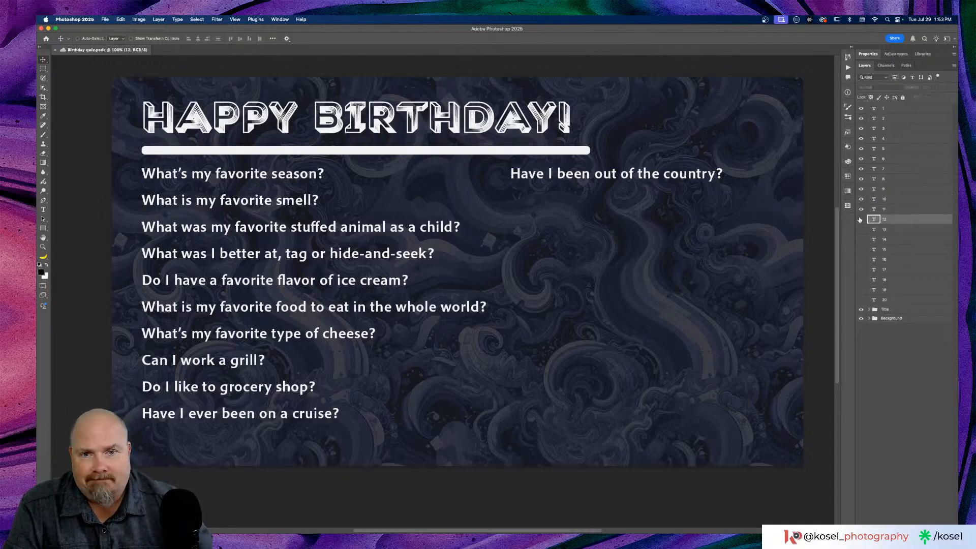
left_click(861, 219)
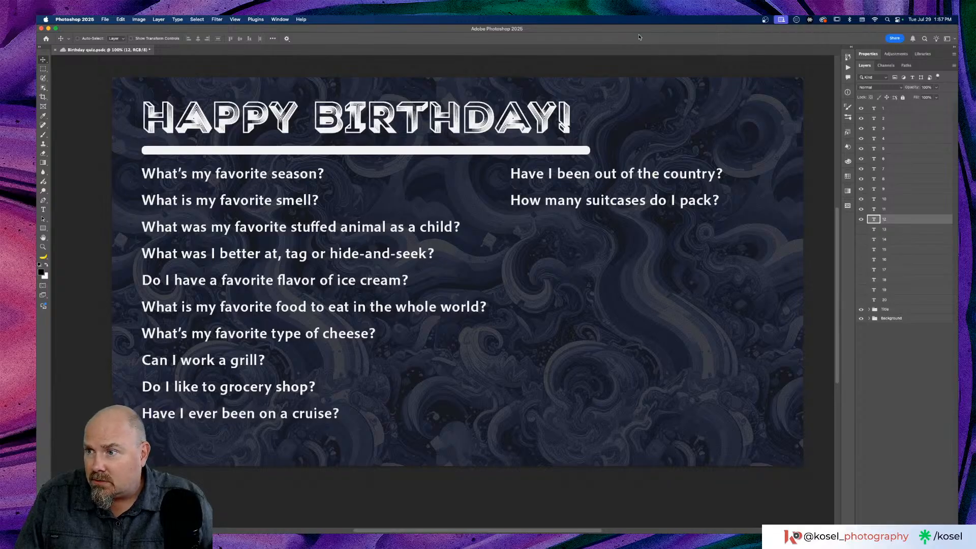
key("super+s")
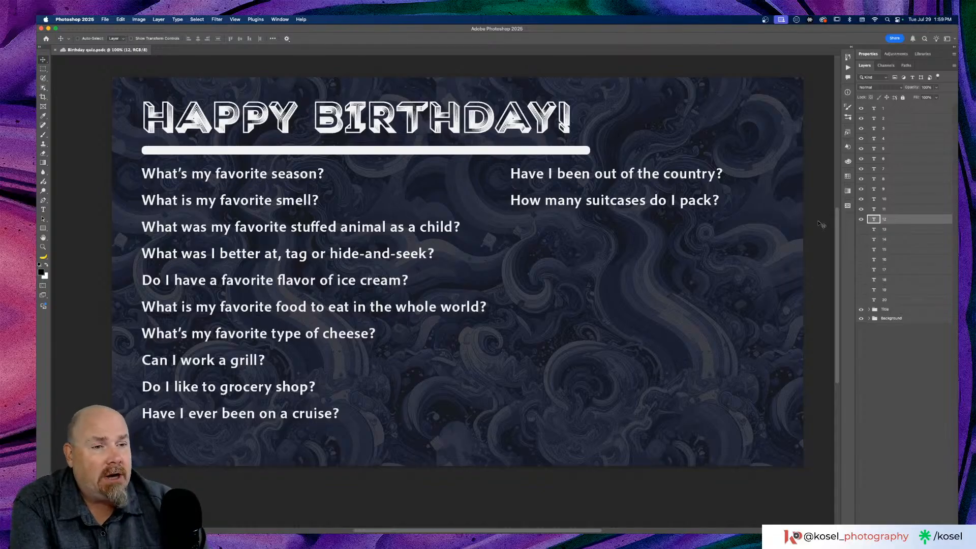
Show text layers 13, 14 and 15 one after another, saving the document after layers 13 and 14
left_click(862, 230)
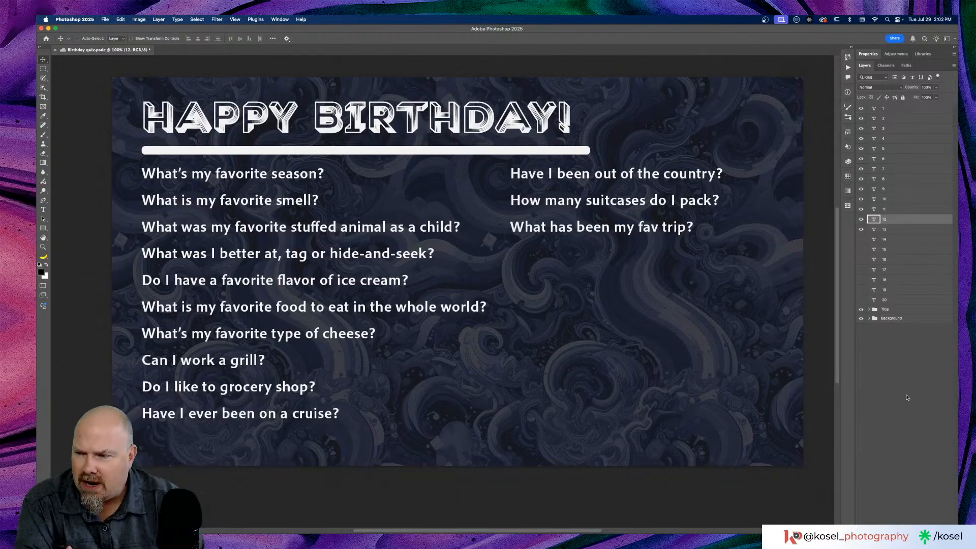
key("super+s")
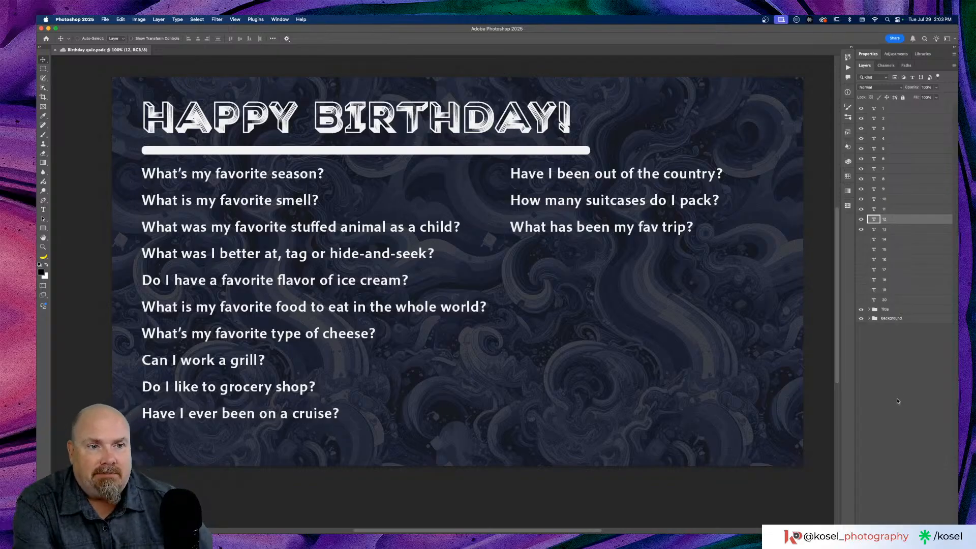
left_click(921, 240)
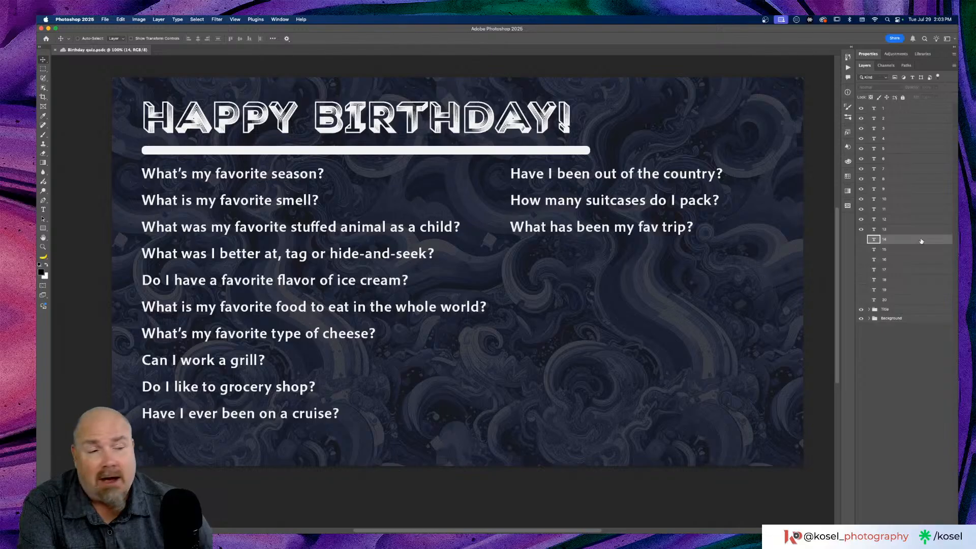
left_click(862, 240)
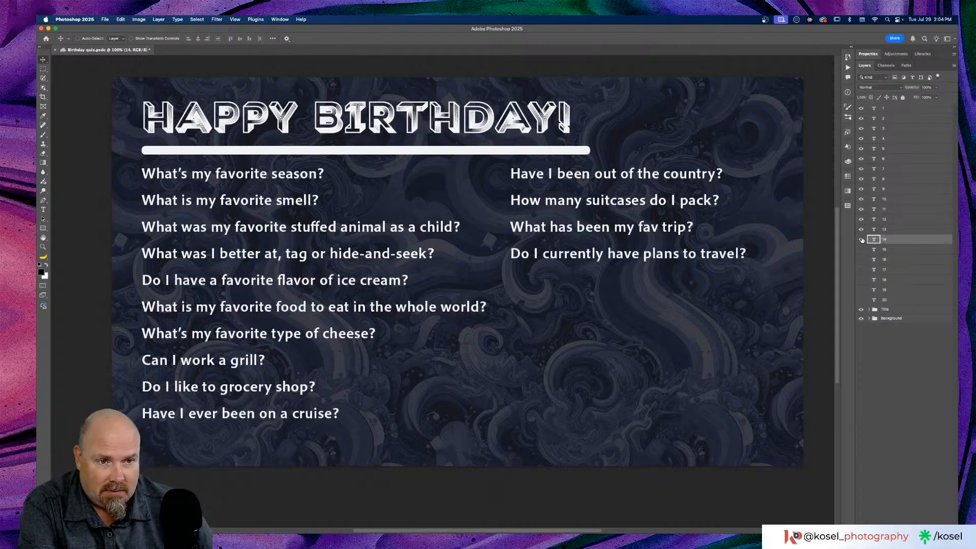
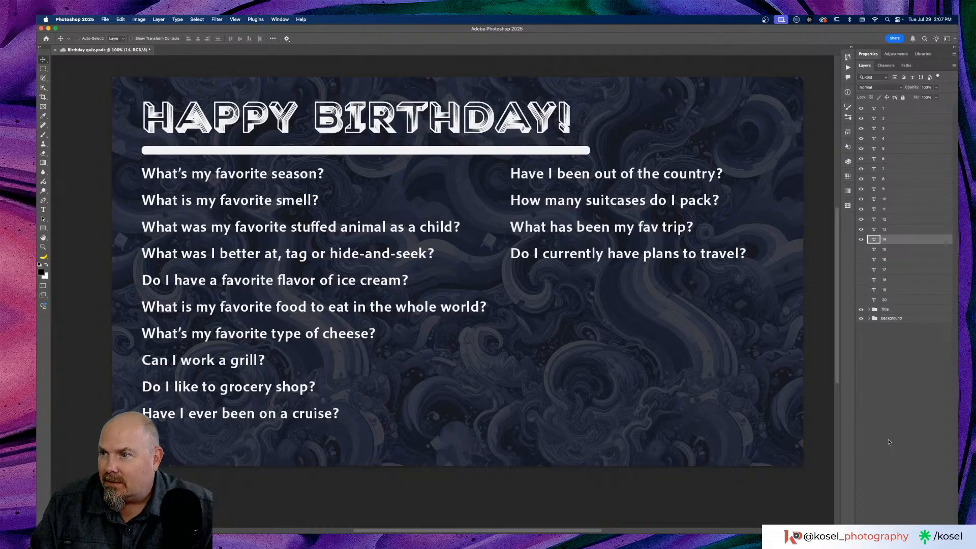
key("super+s")
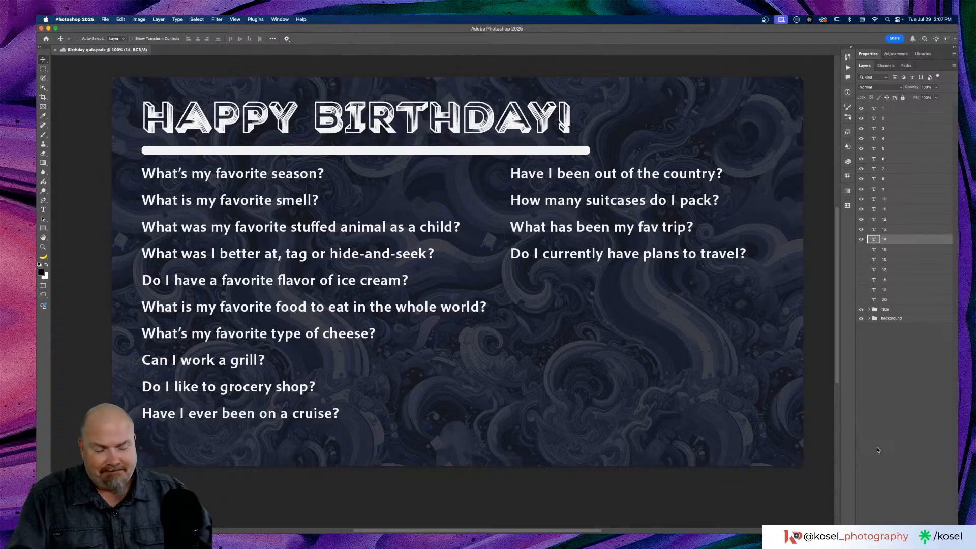
left_click(861, 250)
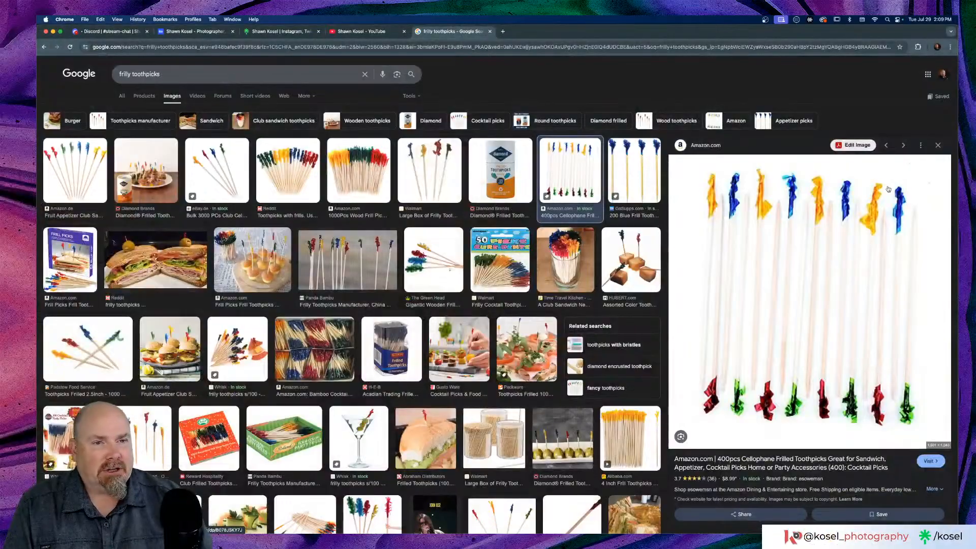
Examine the frilly toothpicks image up close in Chrome, close its search tab, and return to Photoshop to save the quiz
scroll(778, 243, "up", 5)
scroll(779, 243, "up", 2)
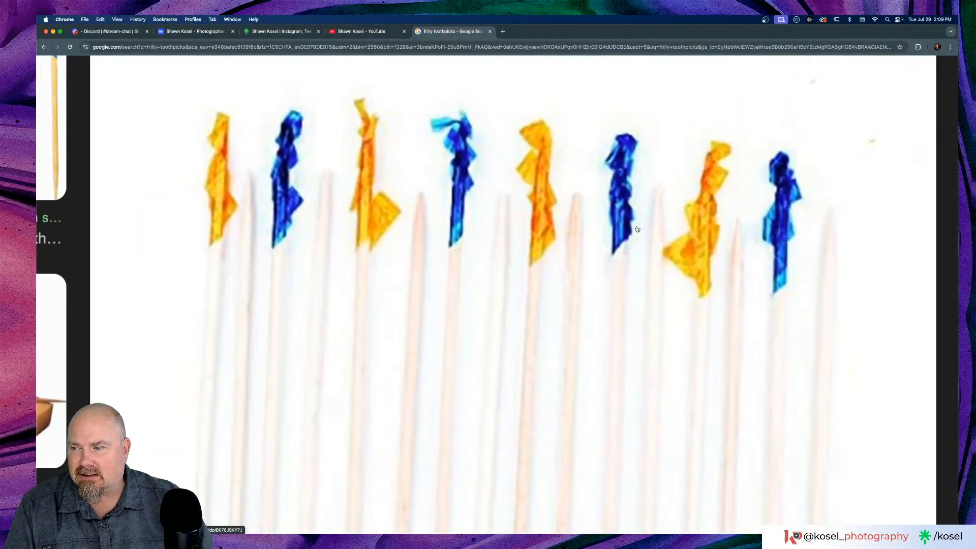
scroll(638, 229, "down", 10)
scroll(637, 229, "down", 10)
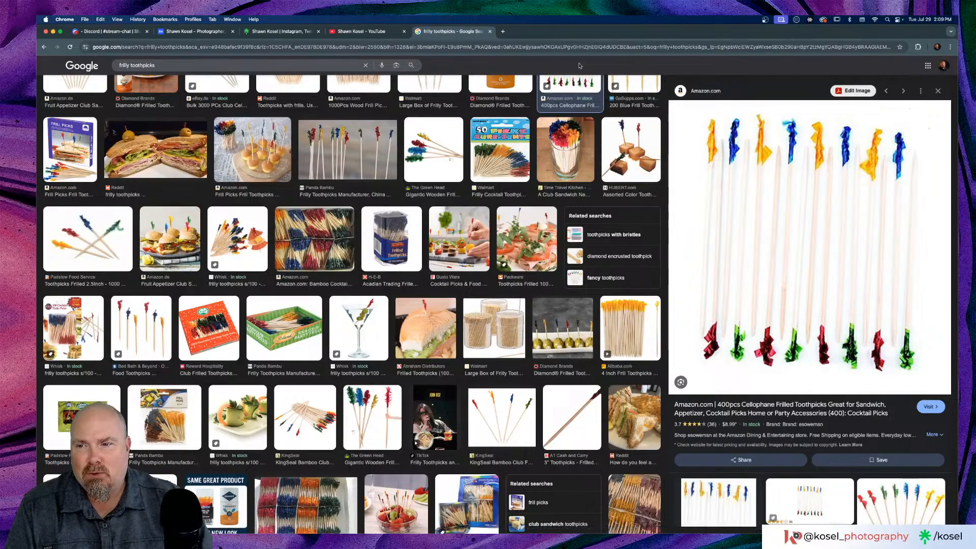
left_click(491, 31)
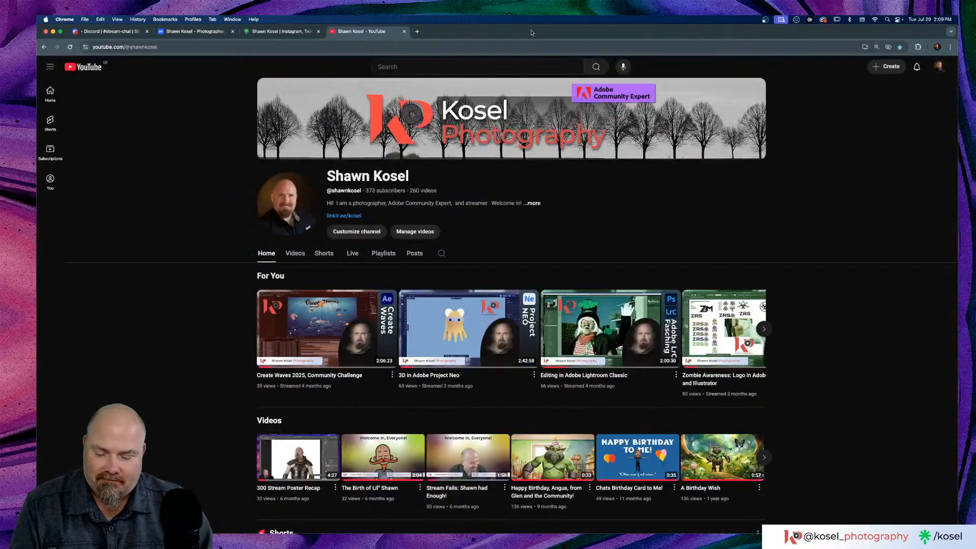
key("super+Tab")
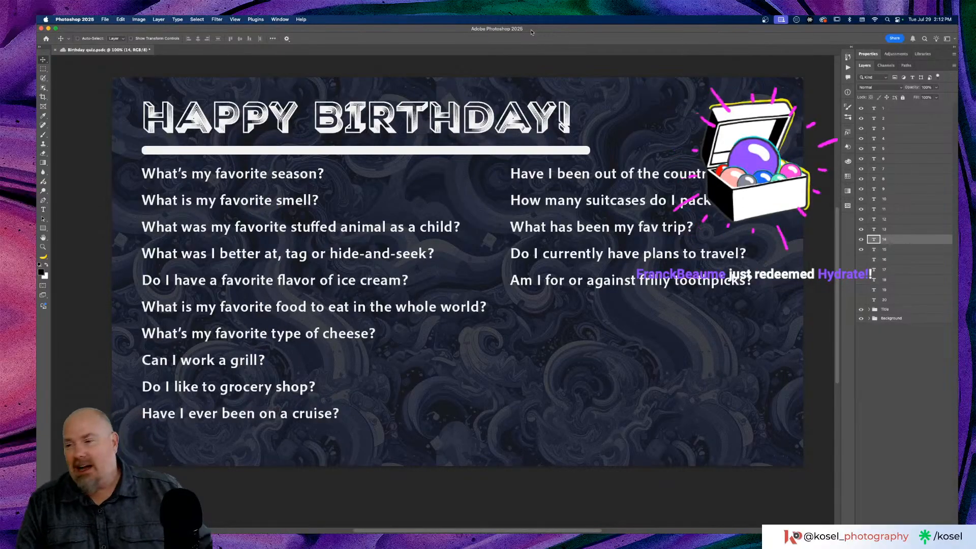
key("super+s")
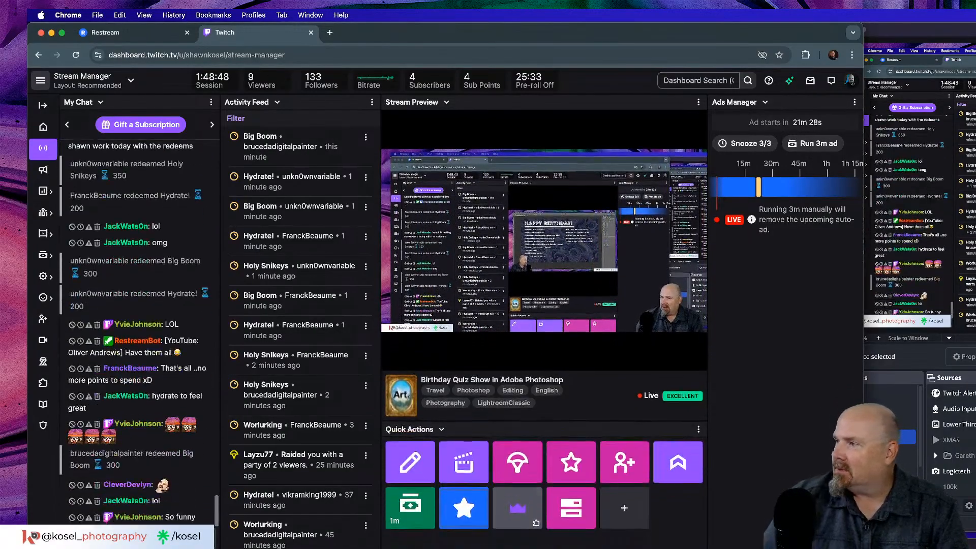
In Chrome's Twitch Stream Manager, redeem the 10,000-point IRL voice ban reward from the chat and restore the window height
left_click_drag(370, 548, 370, 482)
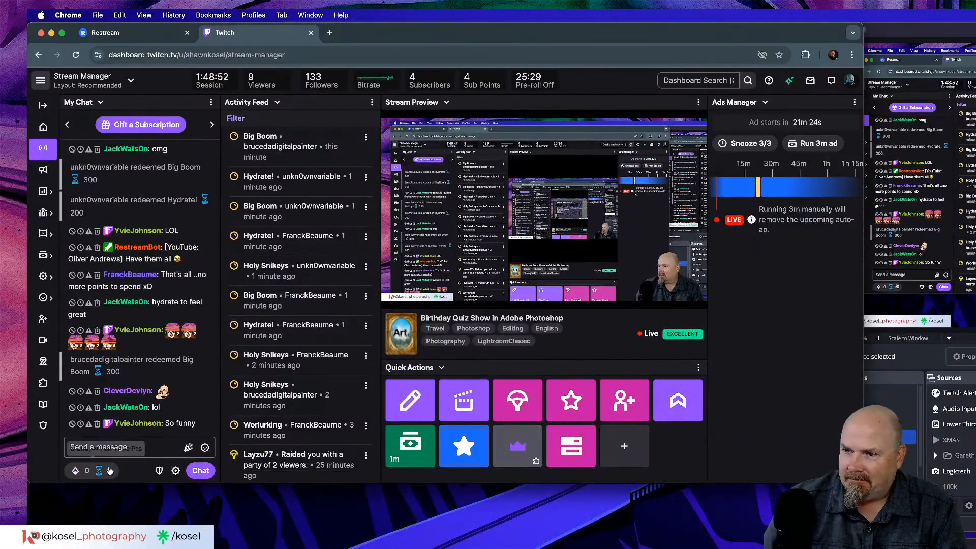
left_click(109, 471)
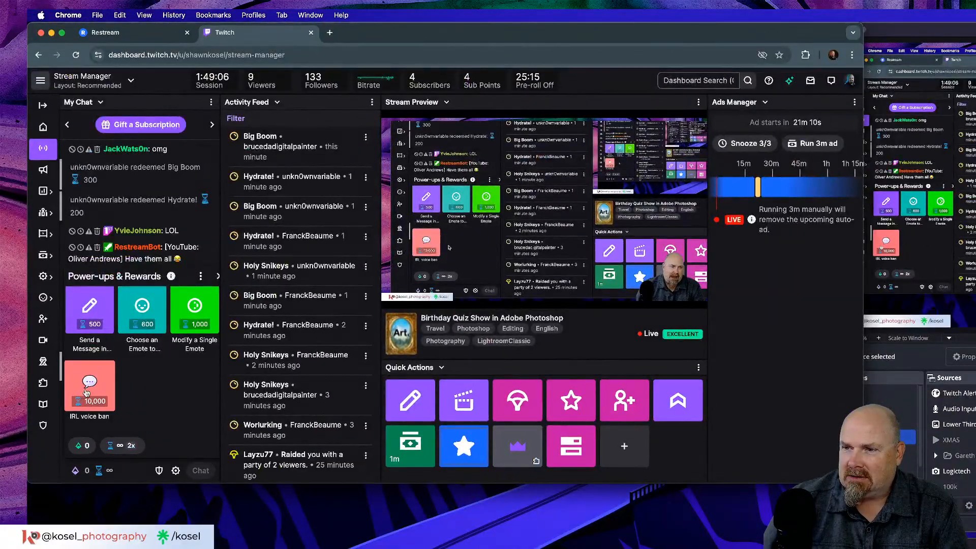
left_click(87, 393)
left_click(147, 407)
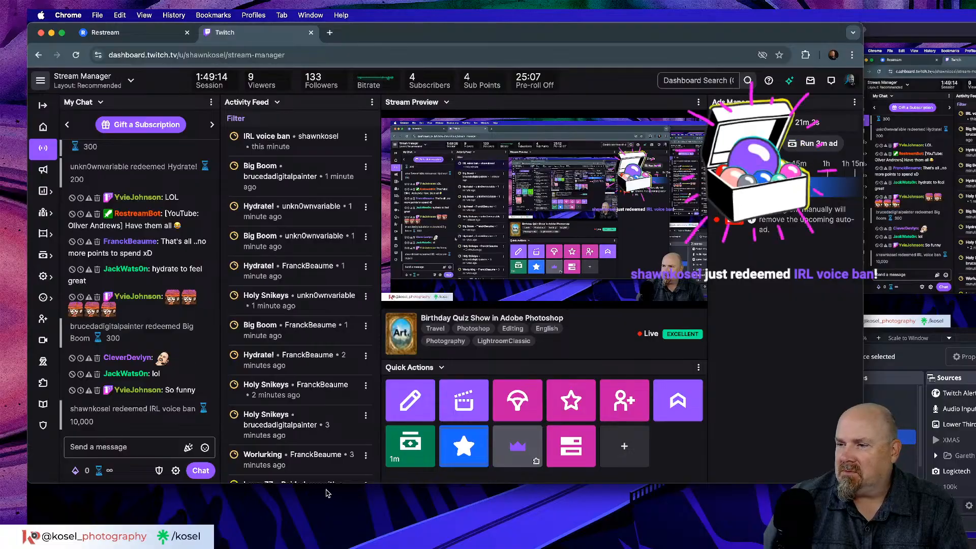
left_click_drag(328, 484, 329, 548)
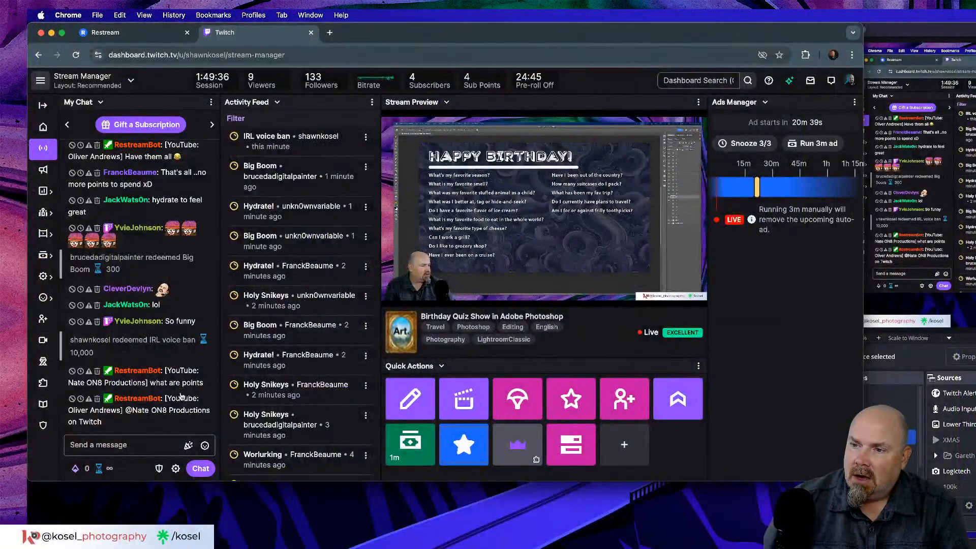
mouse_move(110, 469)
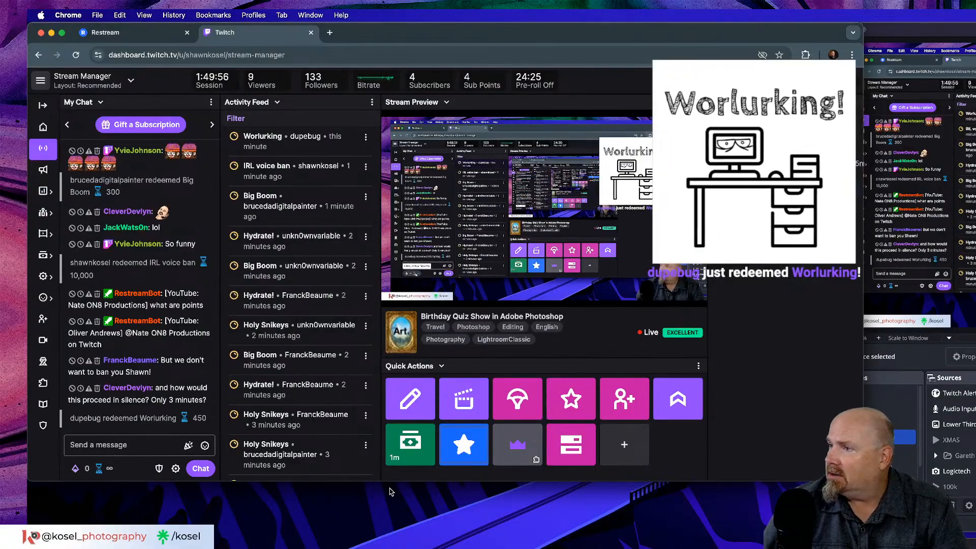
left_click_drag(355, 481, 353, 534)
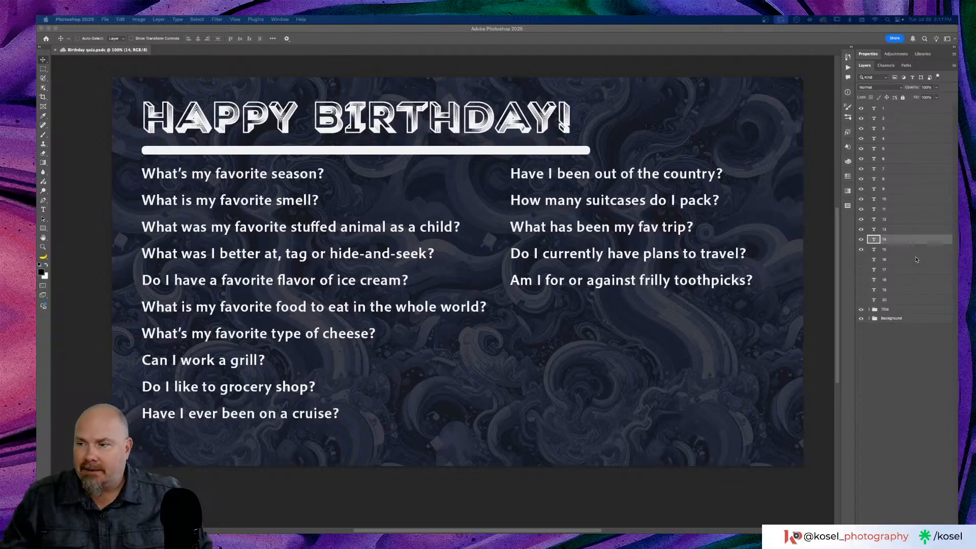
Show text layers 16 "What do I do that makes you laugh?" and 17 "Do I prefer headphones or earbuds?", and save the document
left_click(863, 263)
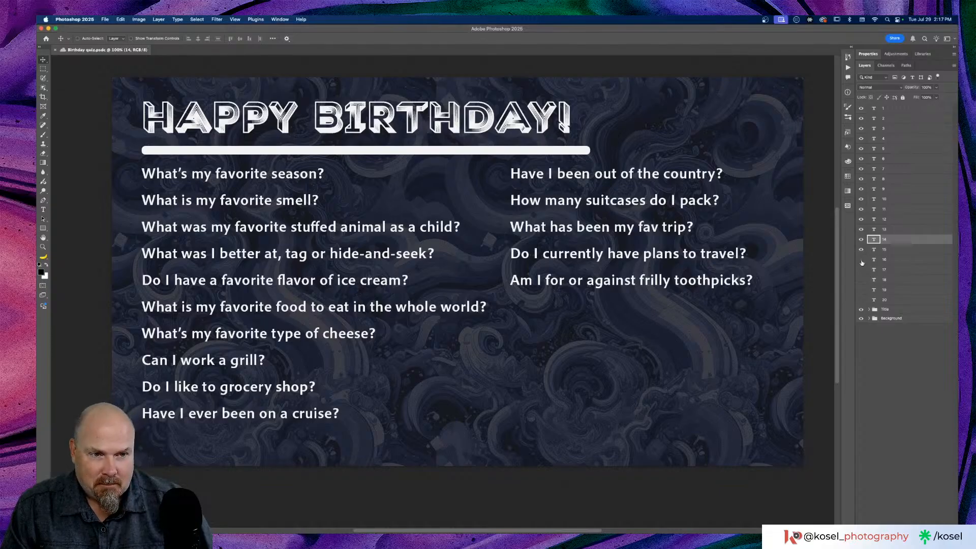
left_click(862, 260)
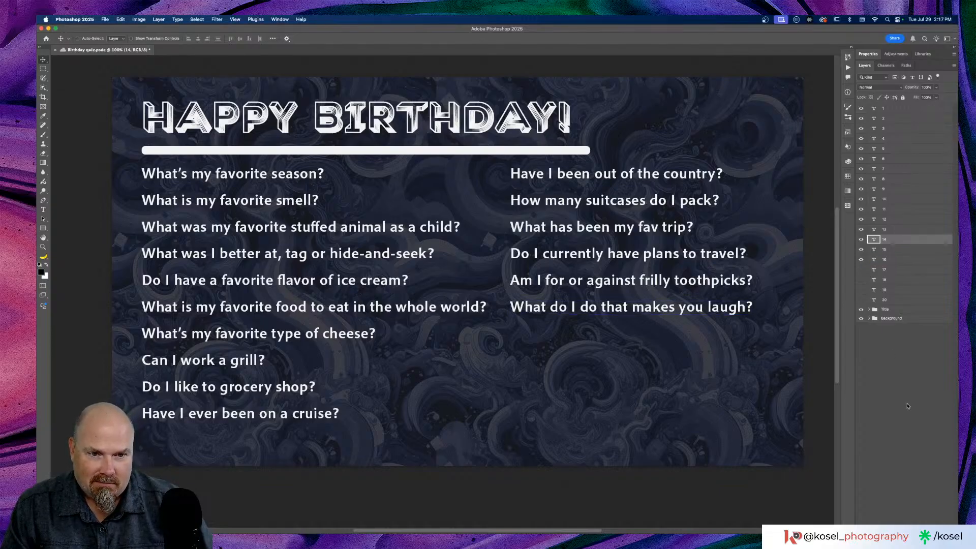
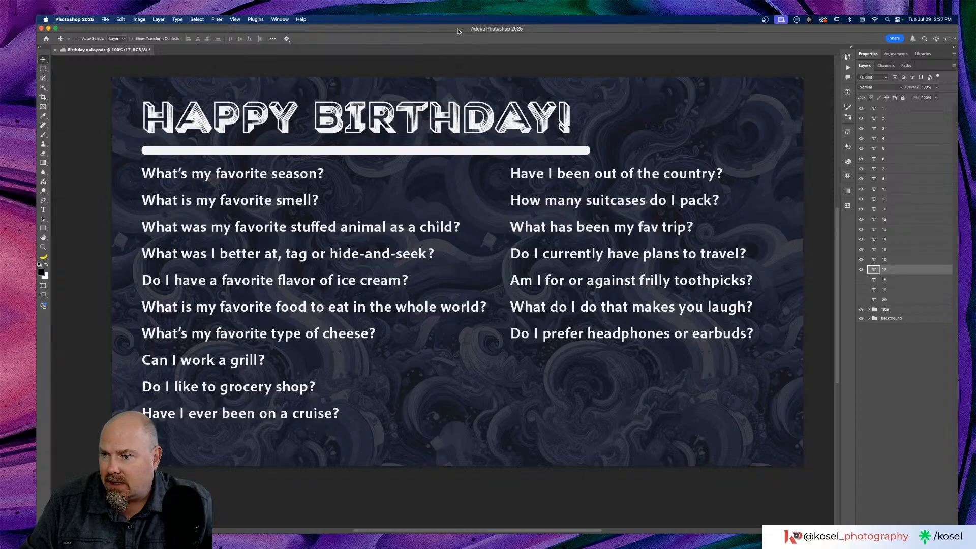
key("super+s")
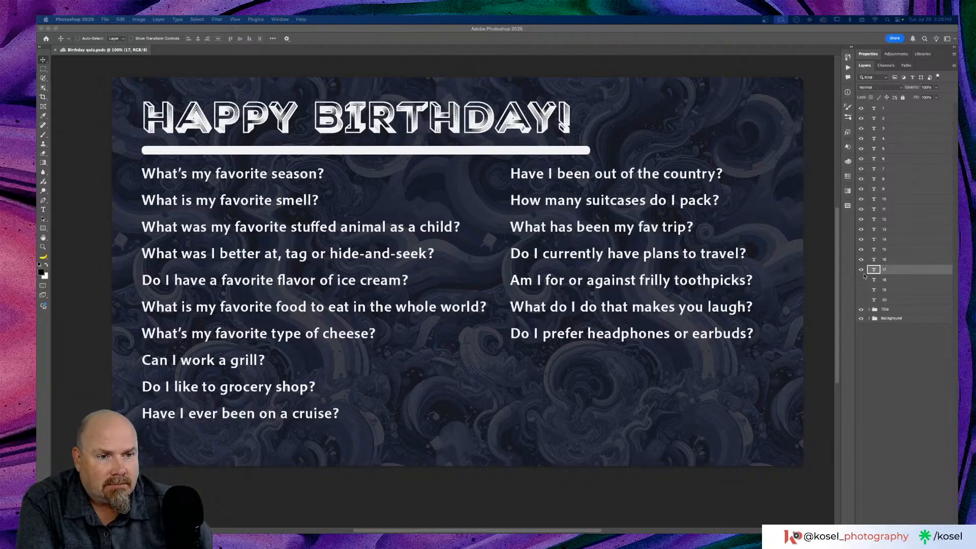
Show text layer 18 "What car did I learn to drive in?" and save the document
left_click(910, 281)
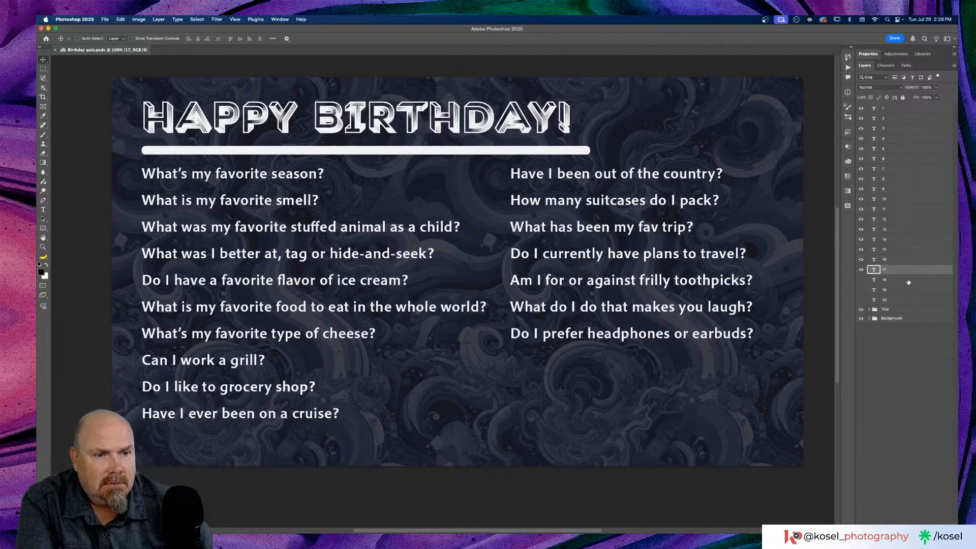
left_click(862, 281)
left_click(878, 415)
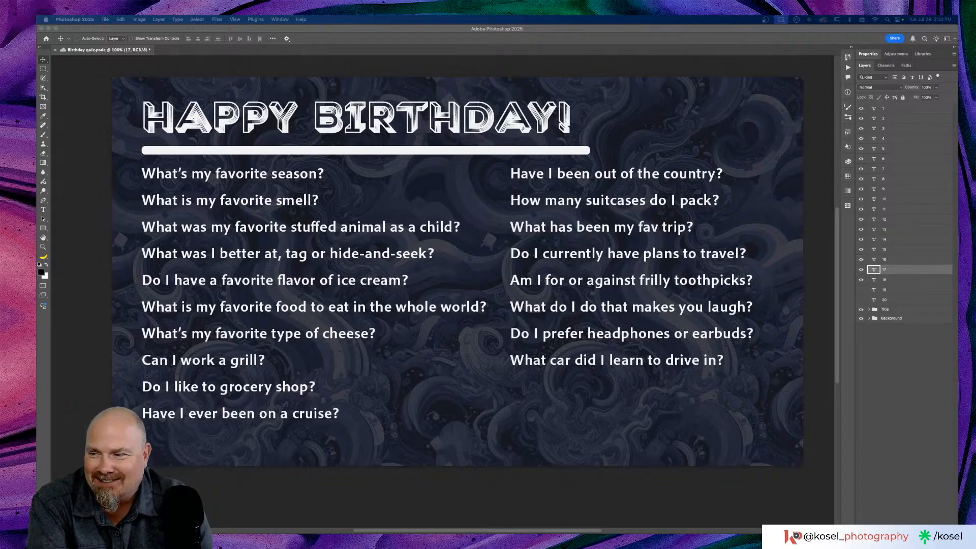
key("super+s")
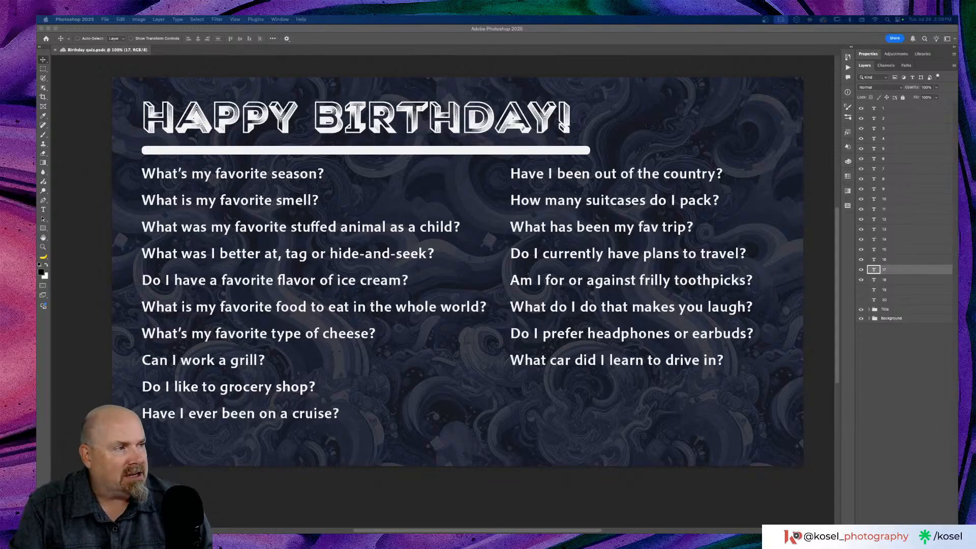
Show text layers 19 "Am I good at math?" and 20 "Have I ever pooped my pants?", saving the document after each
left_click(910, 292)
left_click(911, 293)
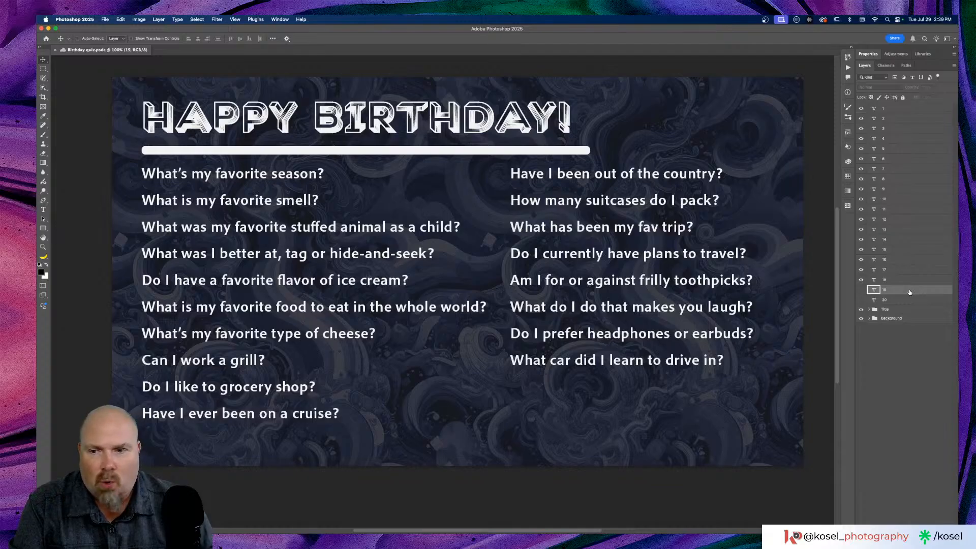
left_click(861, 290)
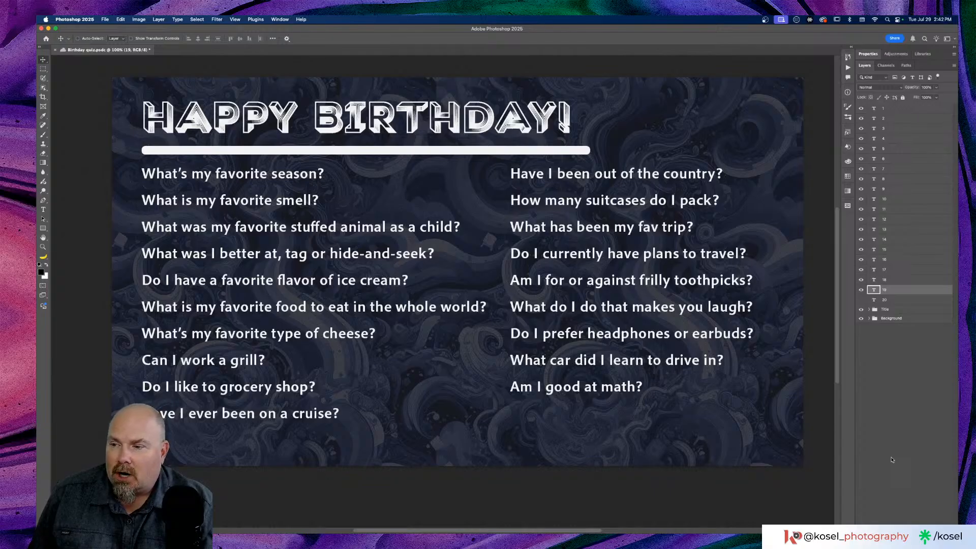
key("super+s")
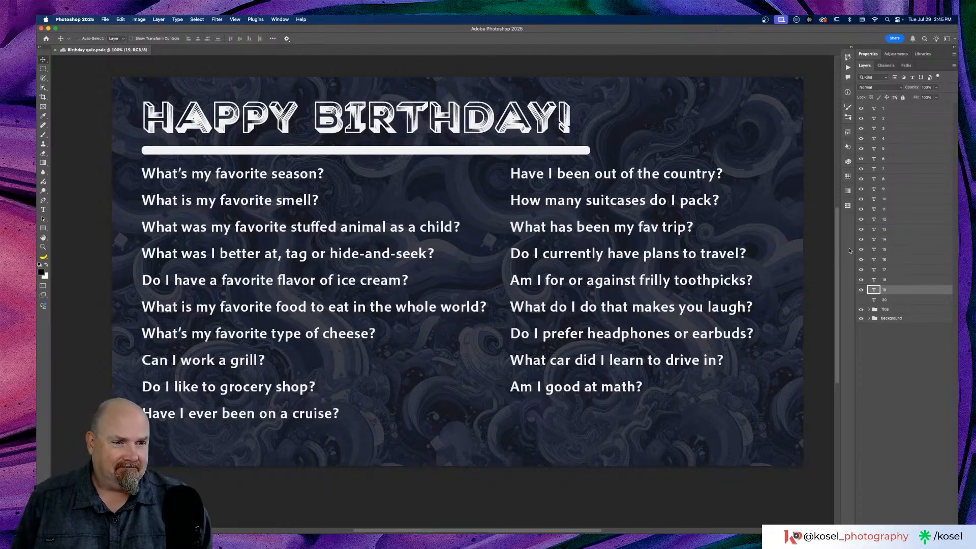
left_click(862, 300)
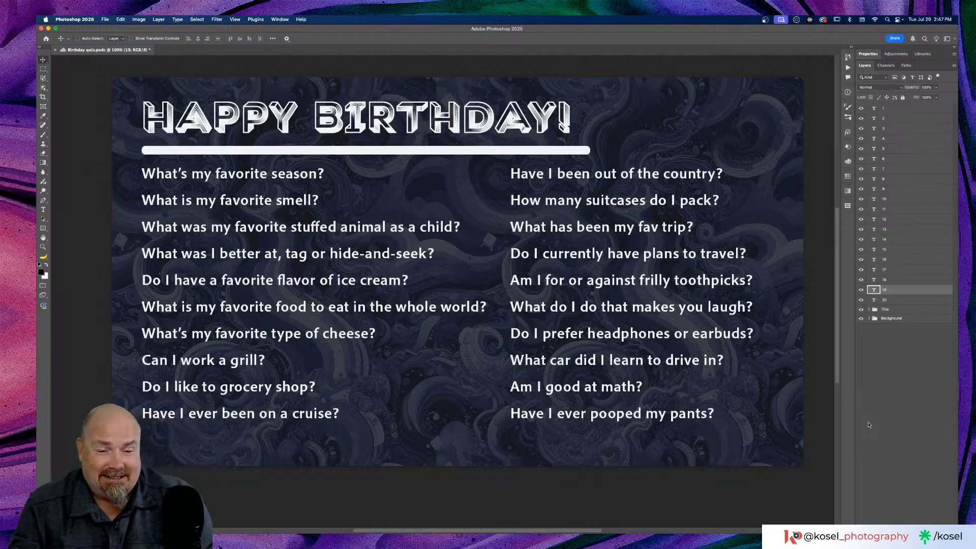
key("super+s")
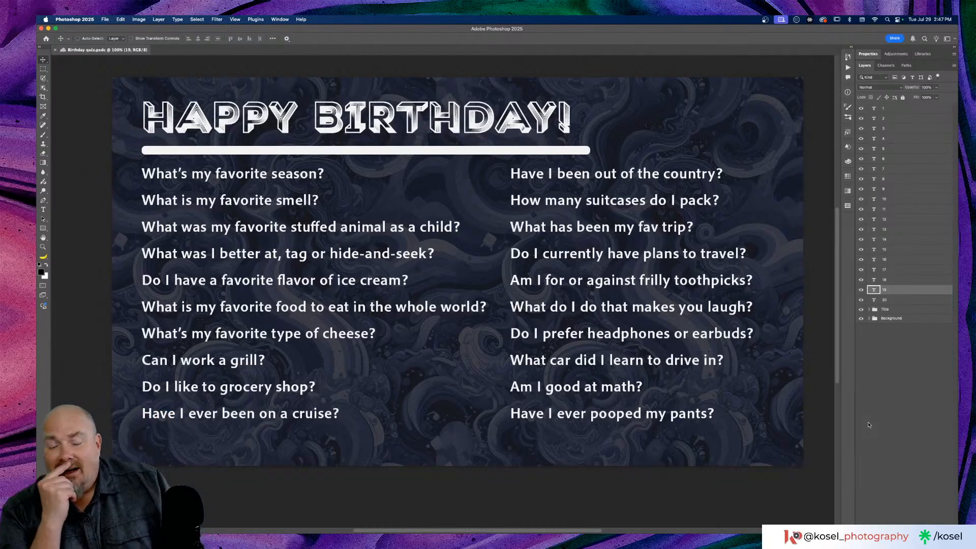